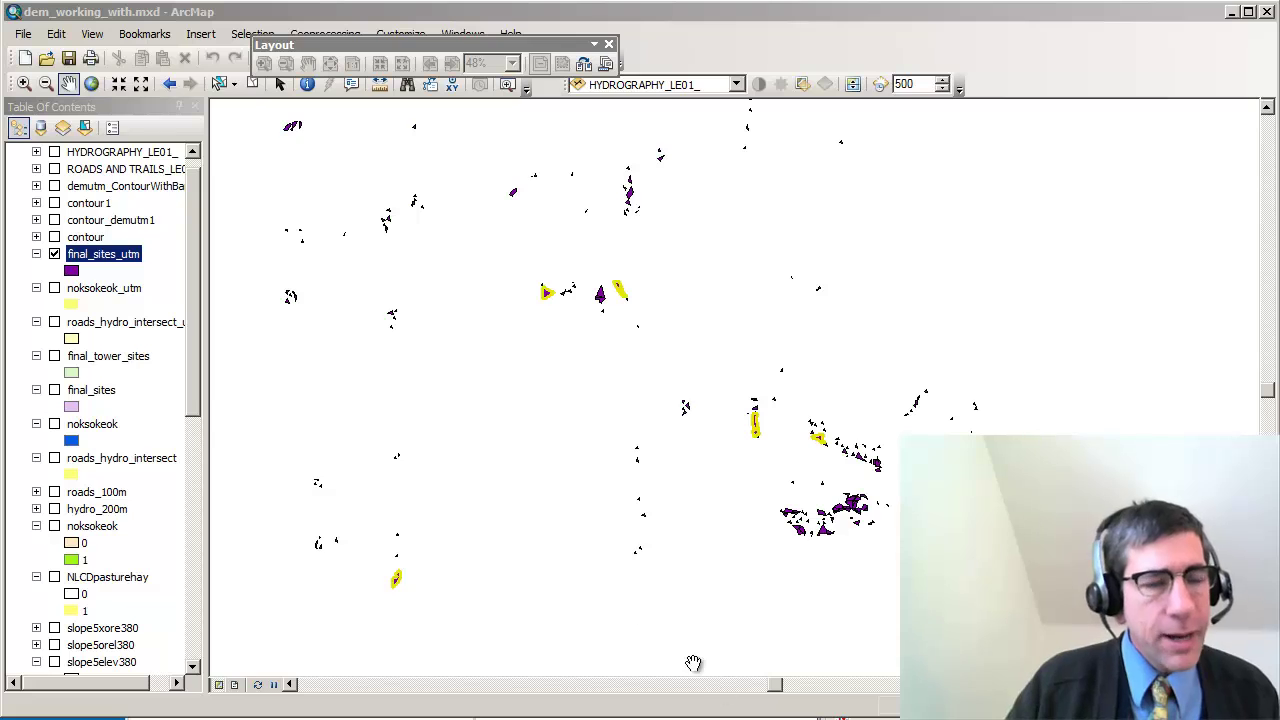
Briefly preview contour1, then turn on hillshade1 so the terrain shows beneath the final sites
{"action": "left_click", "coordinate": [55, 204]}
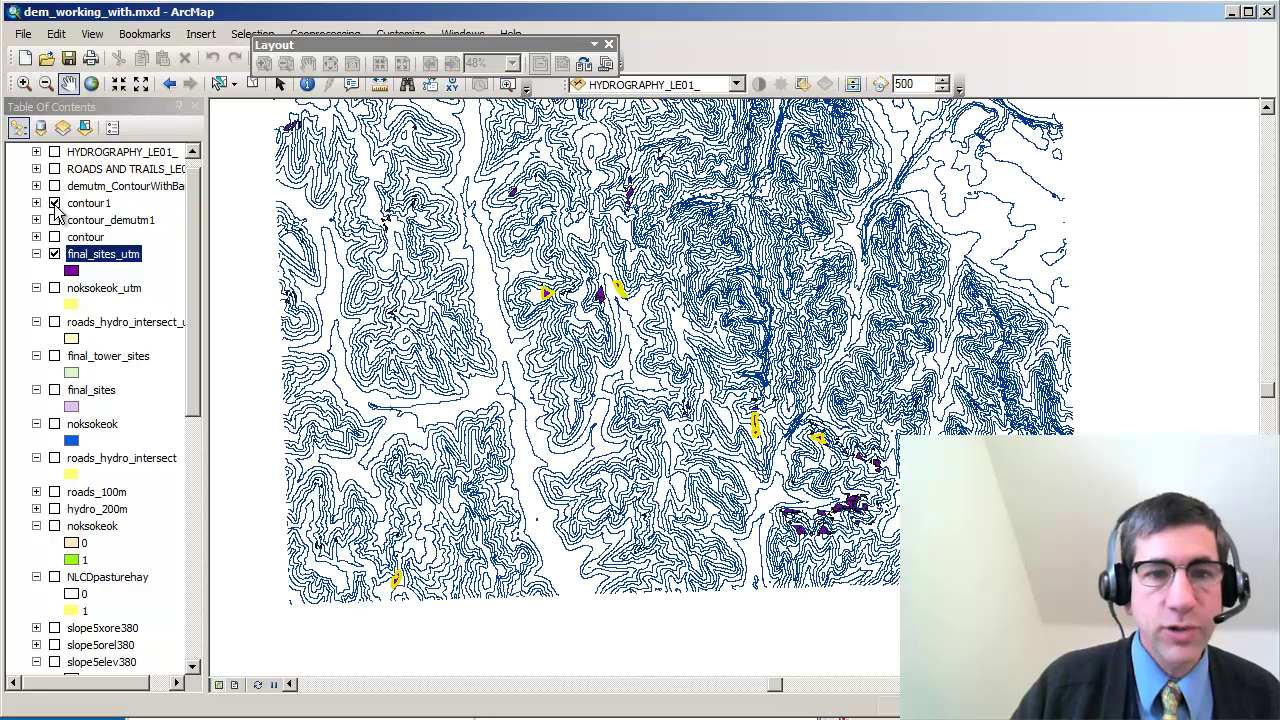
{"action": "left_click", "coordinate": [55, 204]}
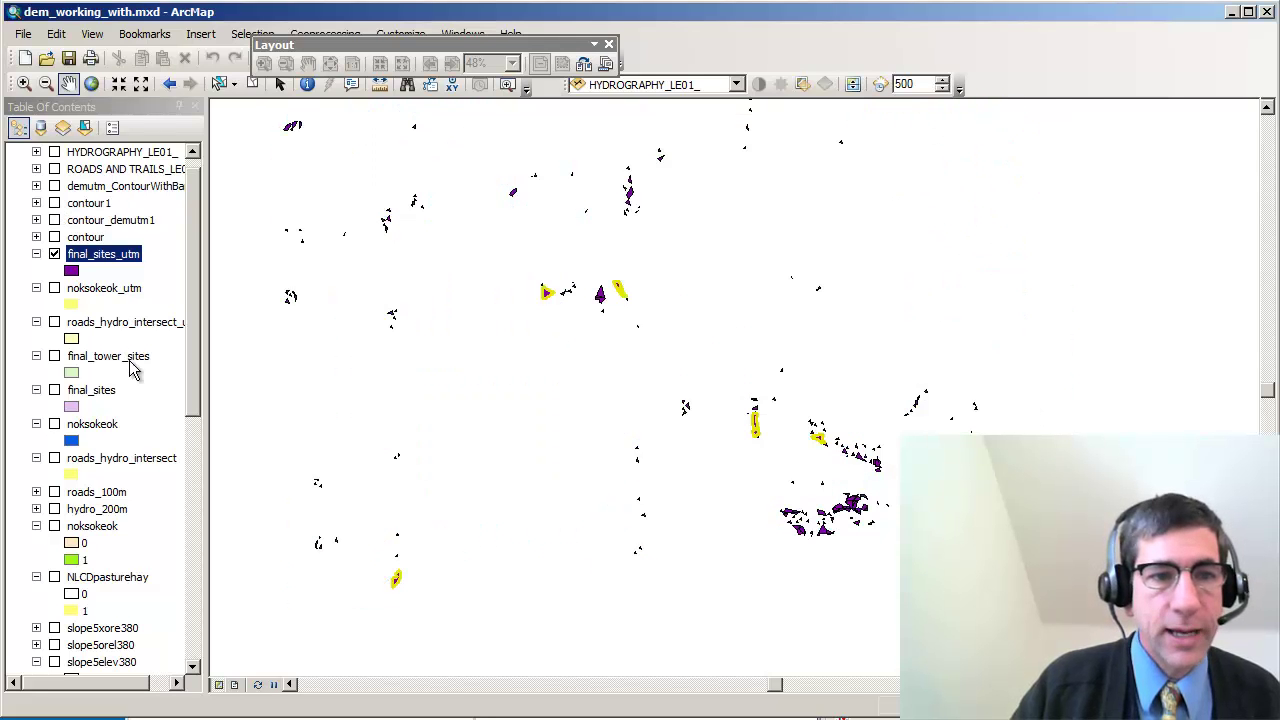
{"action": "left_click_drag", "start_coordinate": [194, 399], "coordinate": [193, 493]}
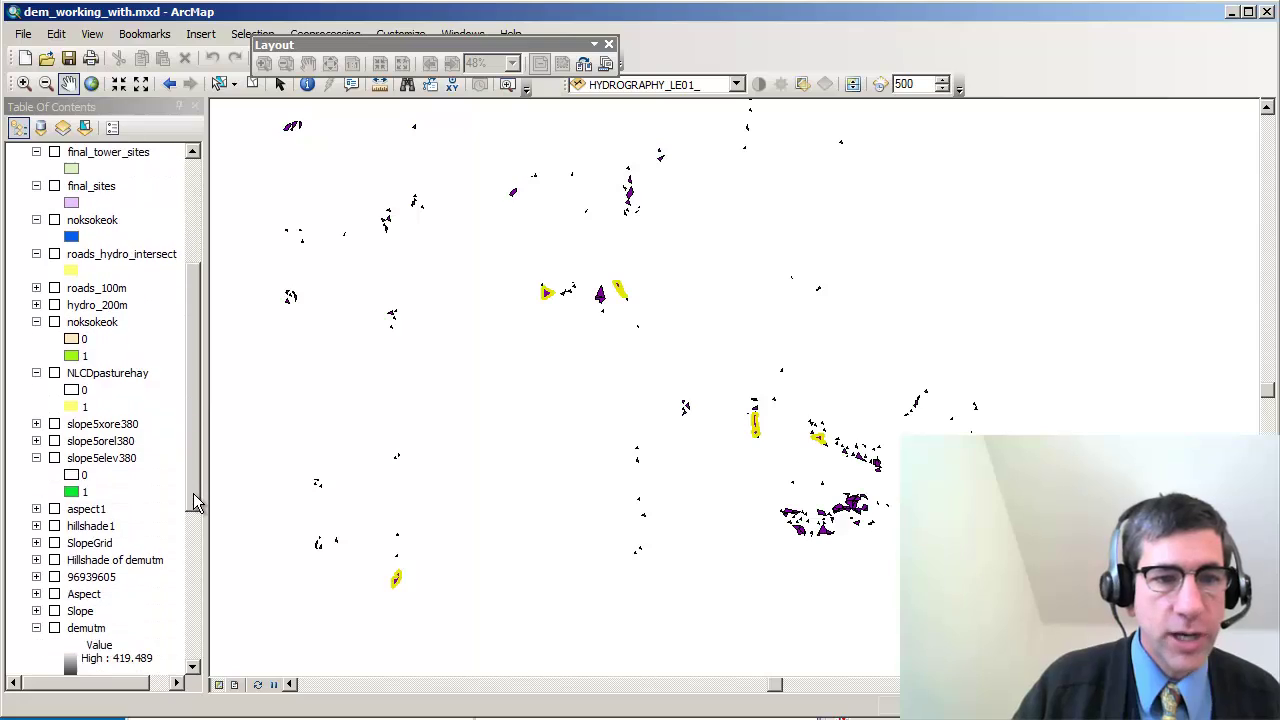
{"action": "left_click", "coordinate": [55, 526]}
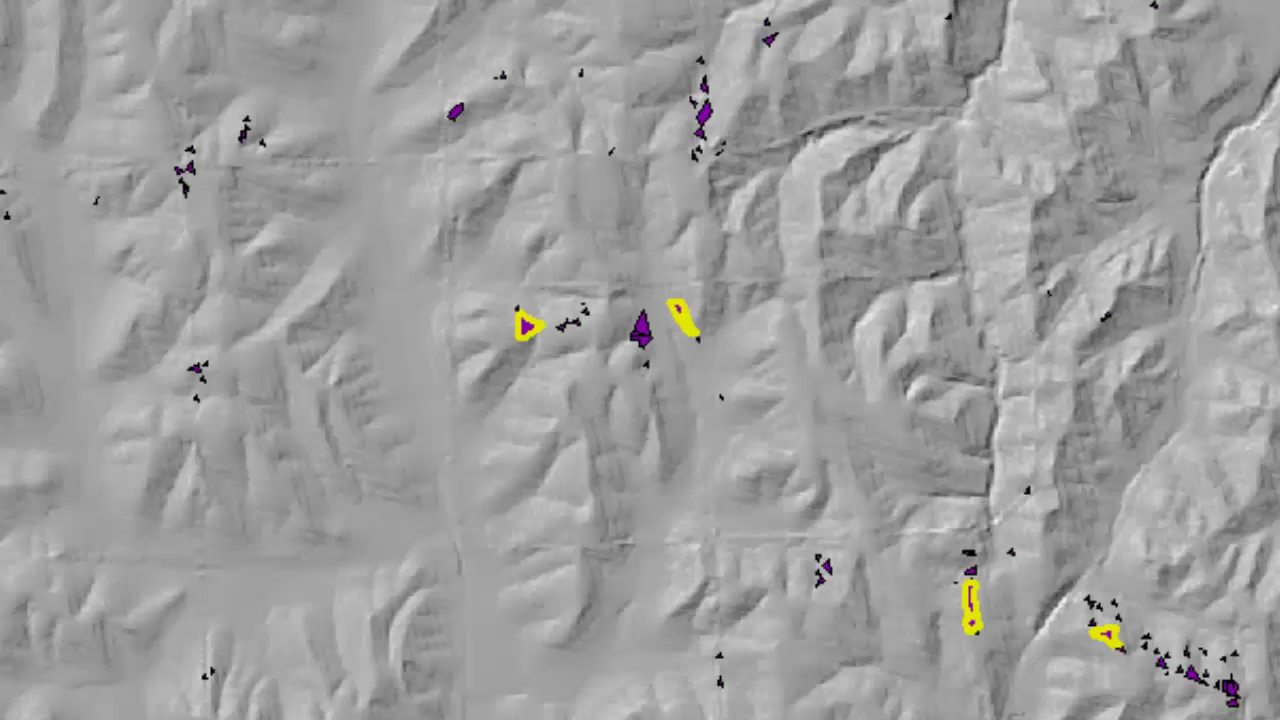
Zoom in on the hillshade map area with the Zoom In tool
{"action": "left_click_drag", "start_coordinate": [61, 126], "coordinate": [1191, 719]}
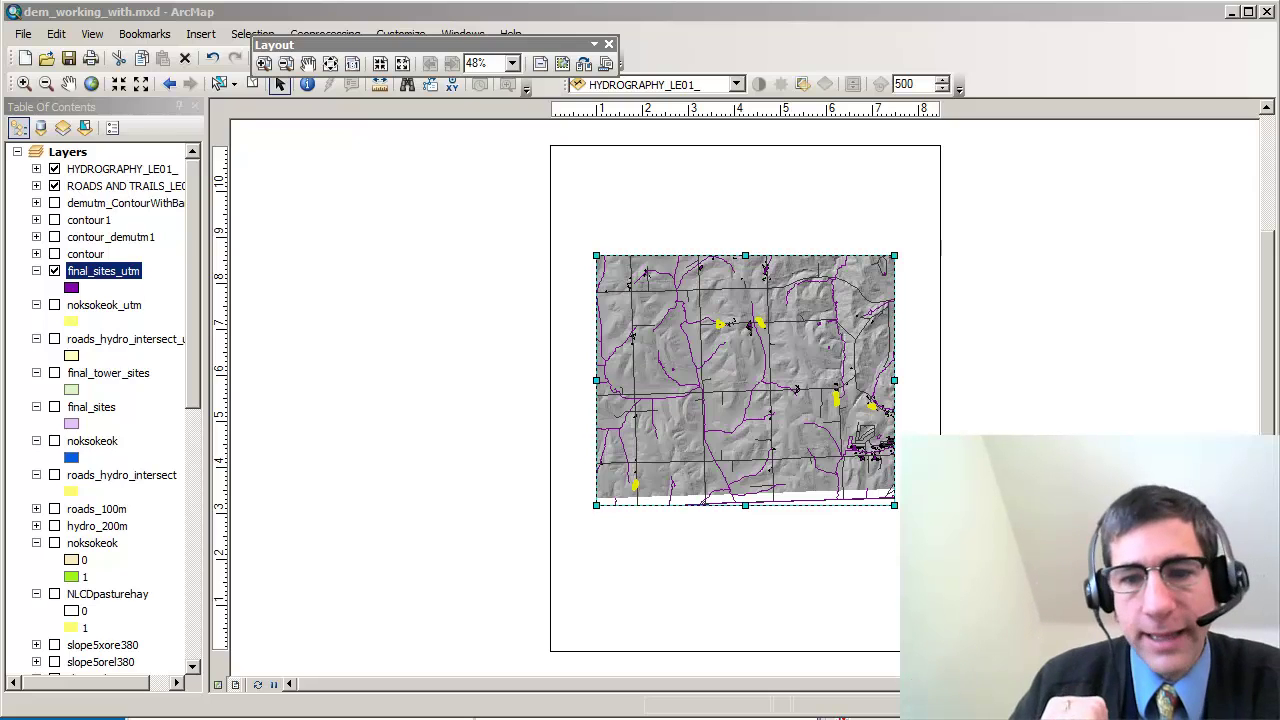
Insert a 'Final Sites' title on the layout and set its font size to 25
{"action": "left_click", "coordinate": [203, 36]}
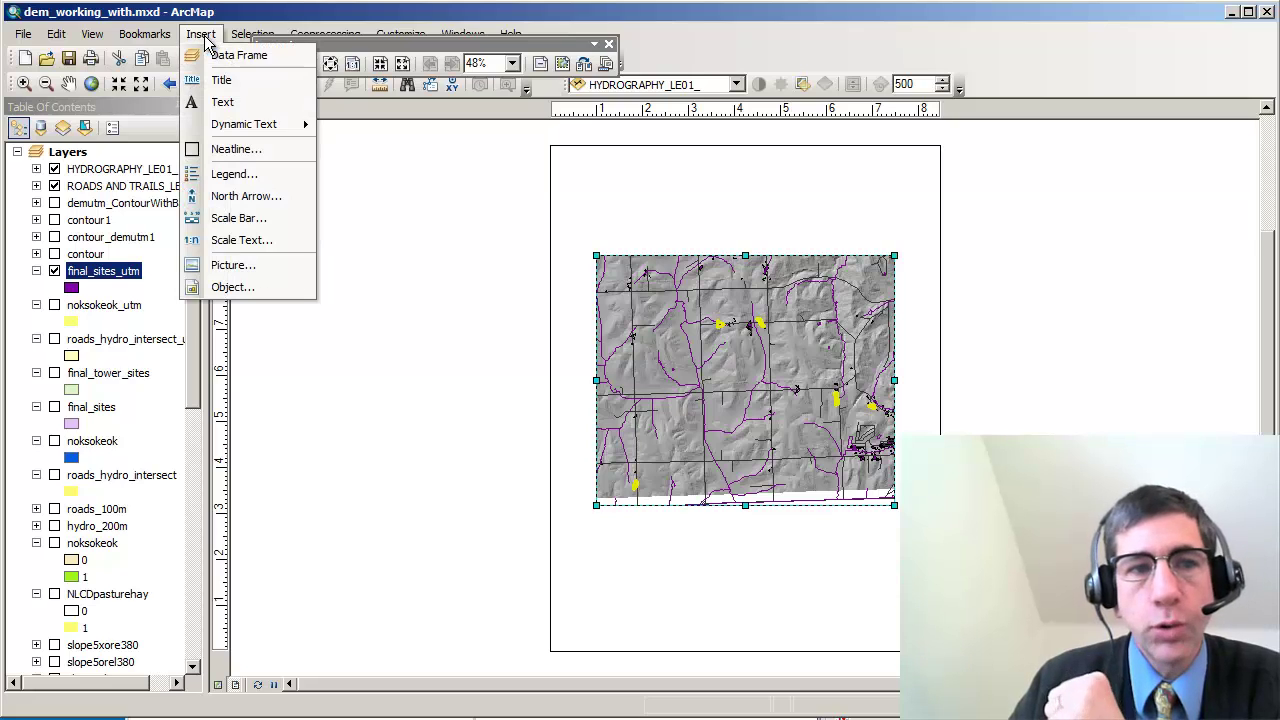
{"action": "left_click", "coordinate": [228, 80]}
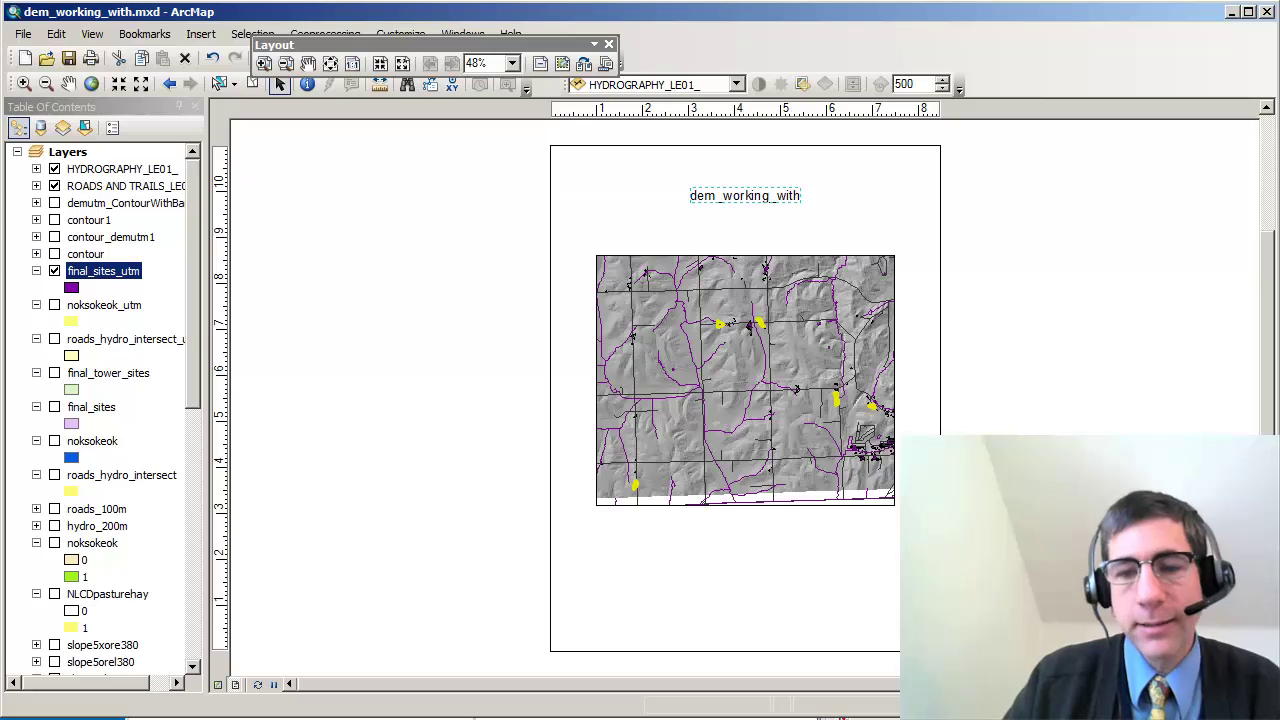
{"action": "key", "text": "Return"}
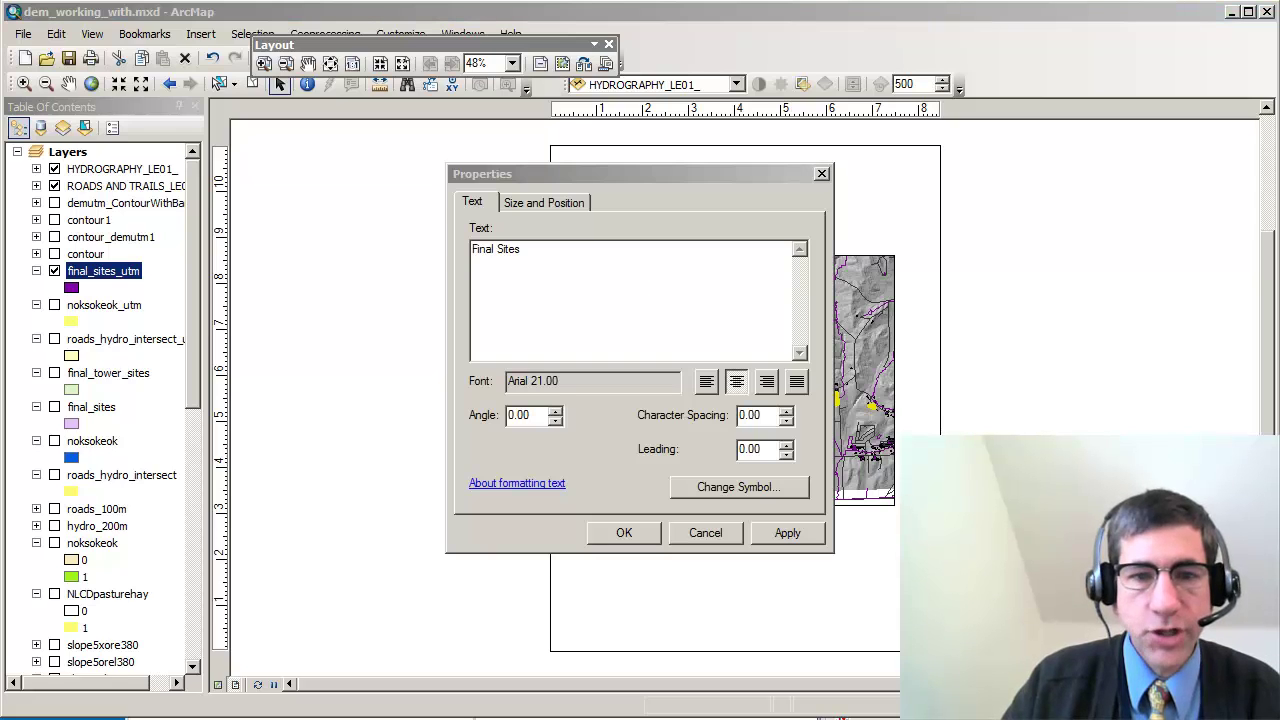
{"action": "left_click", "coordinate": [768, 489]}
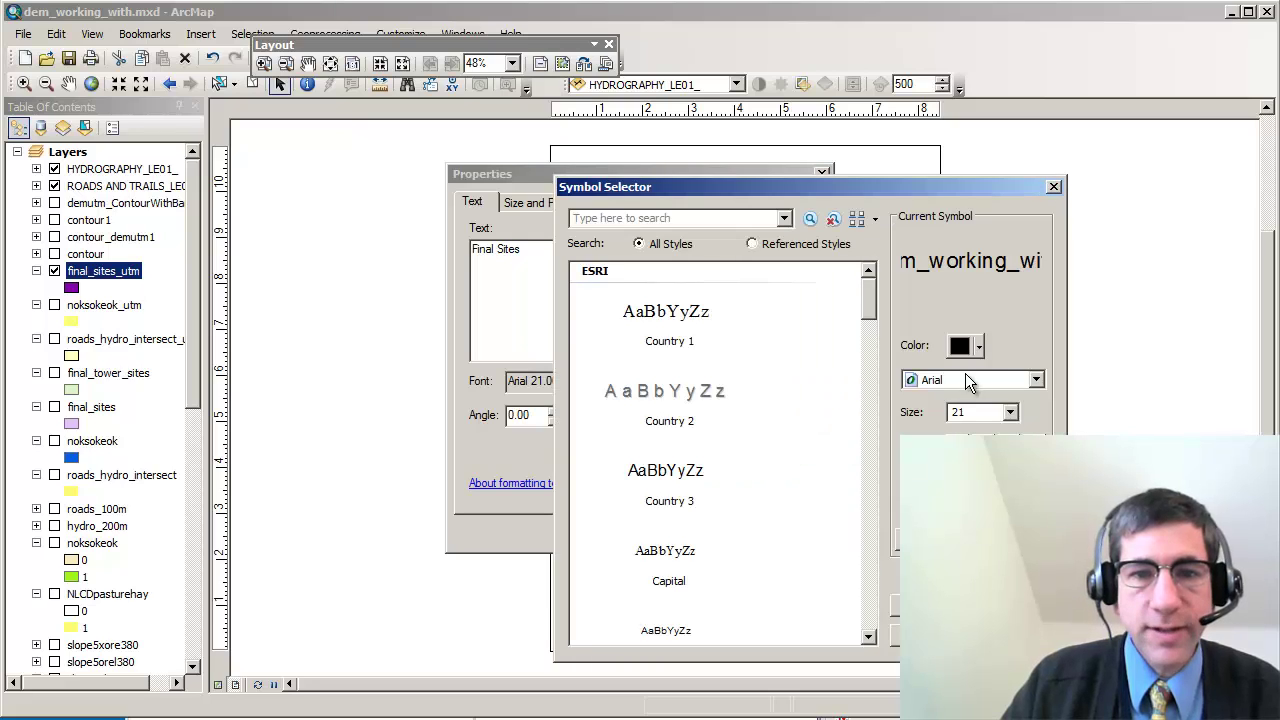
{"action": "double_click", "coordinate": [967, 413]}
{"action": "type", "text": "25"}
{"action": "key", "text": "Return"}
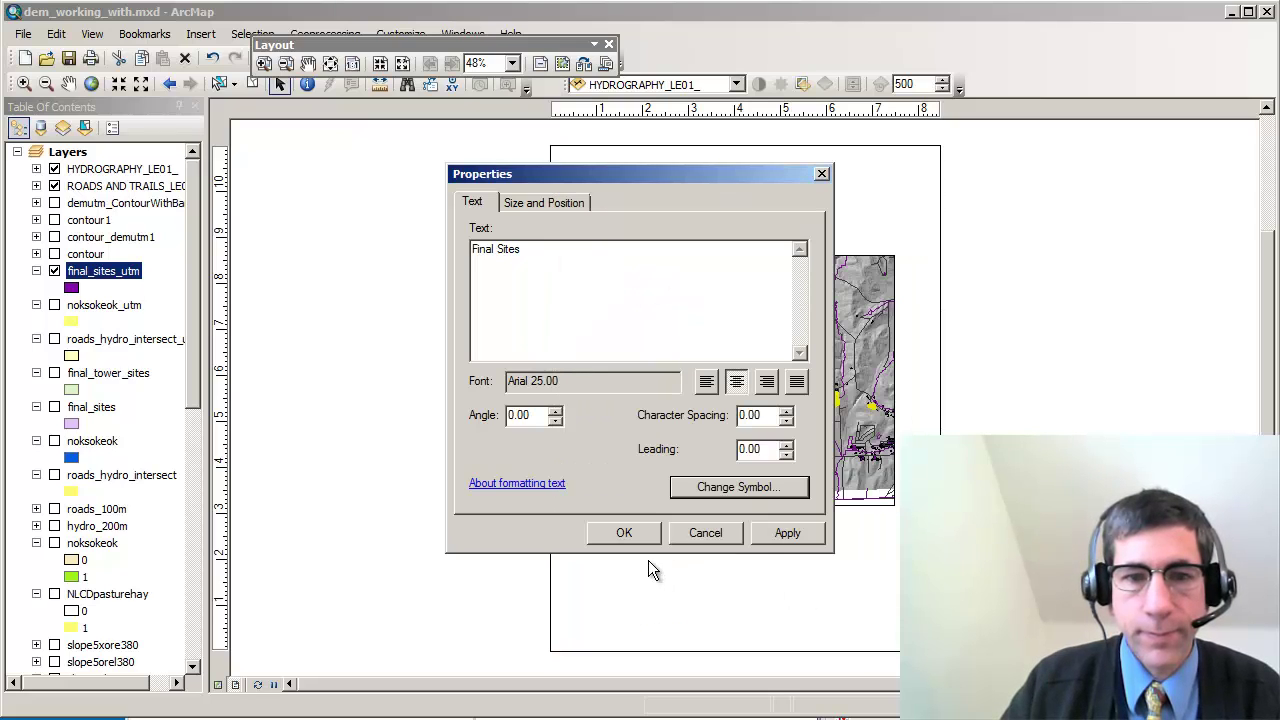
{"action": "left_click", "coordinate": [765, 540]}
{"action": "left_click", "coordinate": [620, 535]}
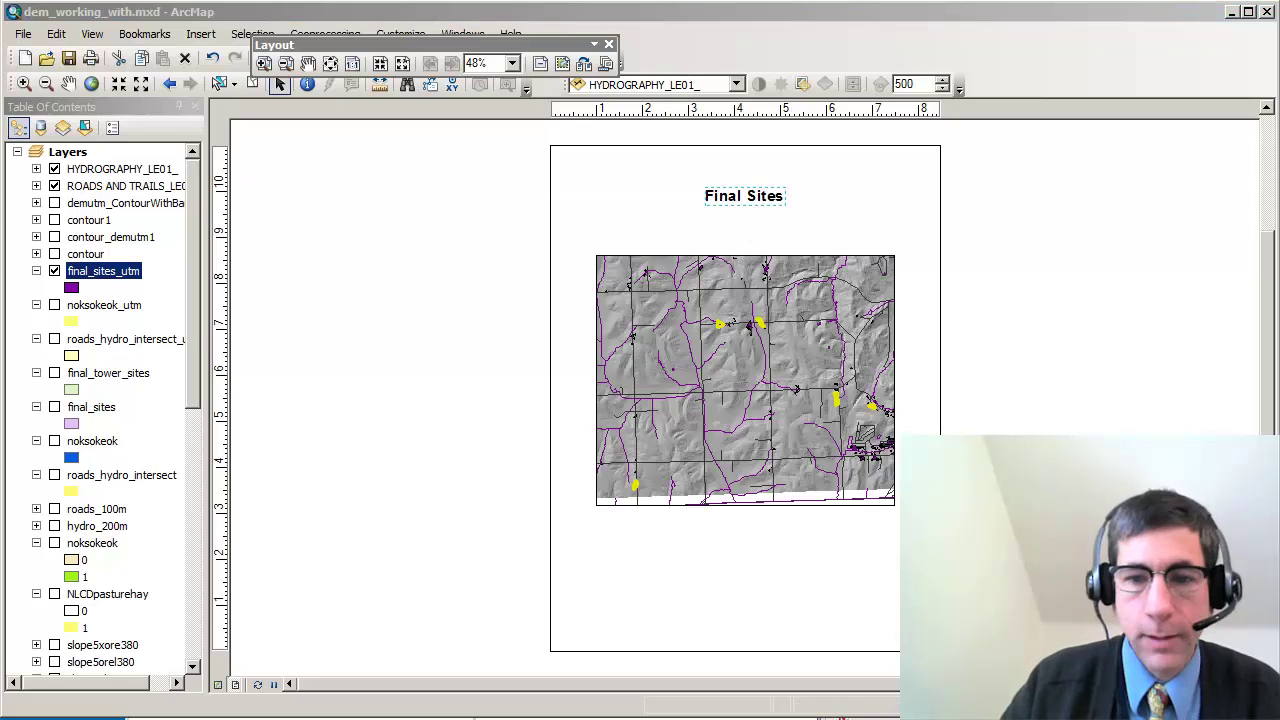
{"action": "left_click", "coordinate": [200, 33]}
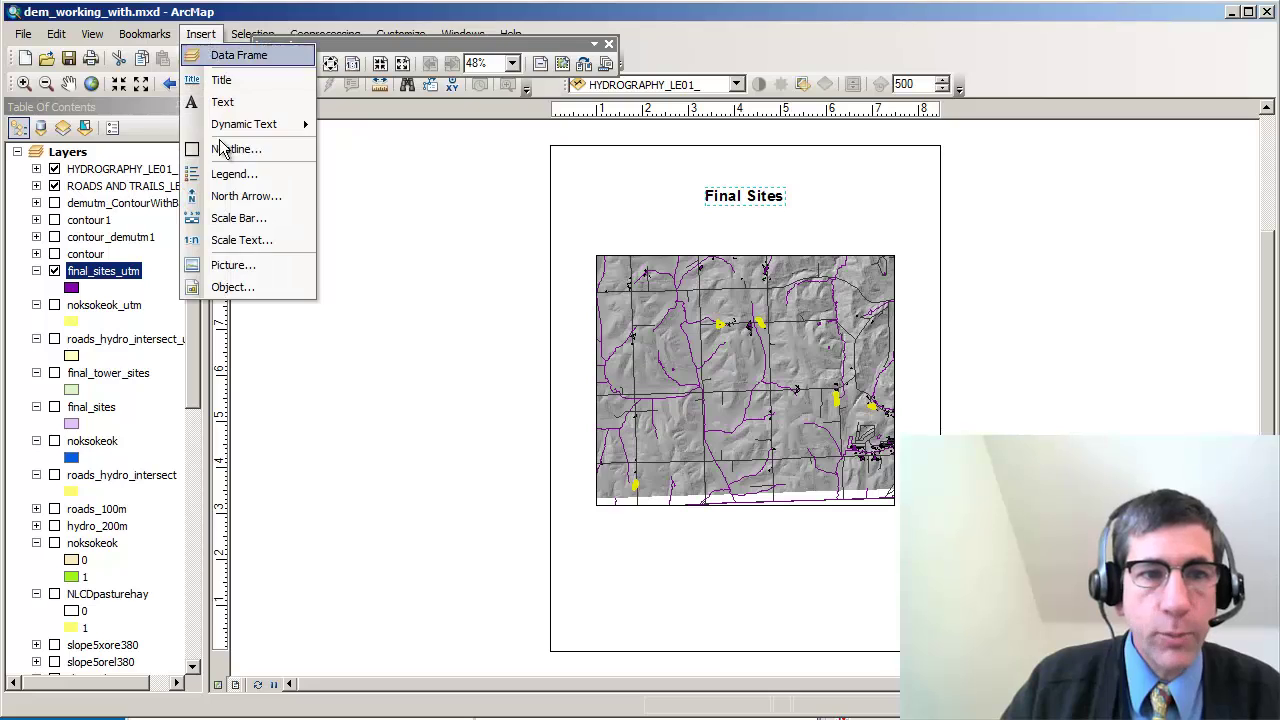
Add an Alternating Scale Bar 1 and drag it toward the page bottom
{"action": "left_click", "coordinate": [238, 217]}
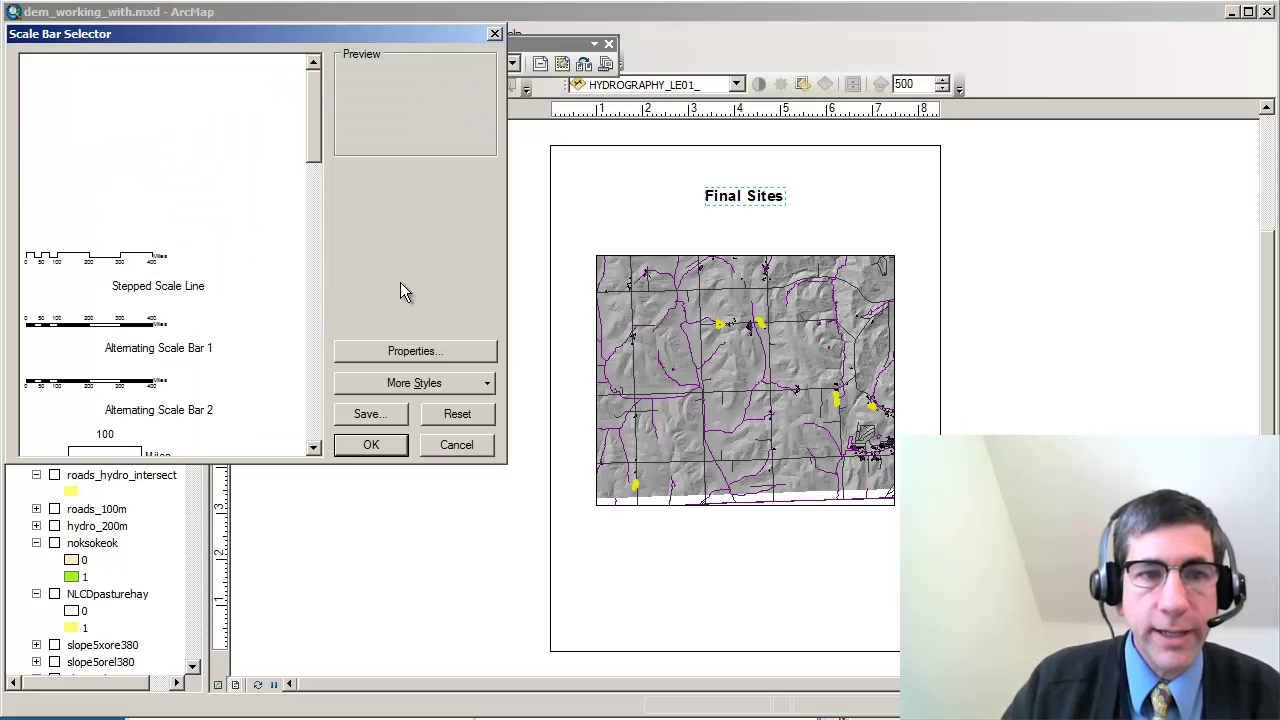
{"action": "left_click", "coordinate": [120, 322]}
{"action": "left_click", "coordinate": [377, 446]}
{"action": "left_click_drag", "start_coordinate": [737, 423], "coordinate": [636, 620]}
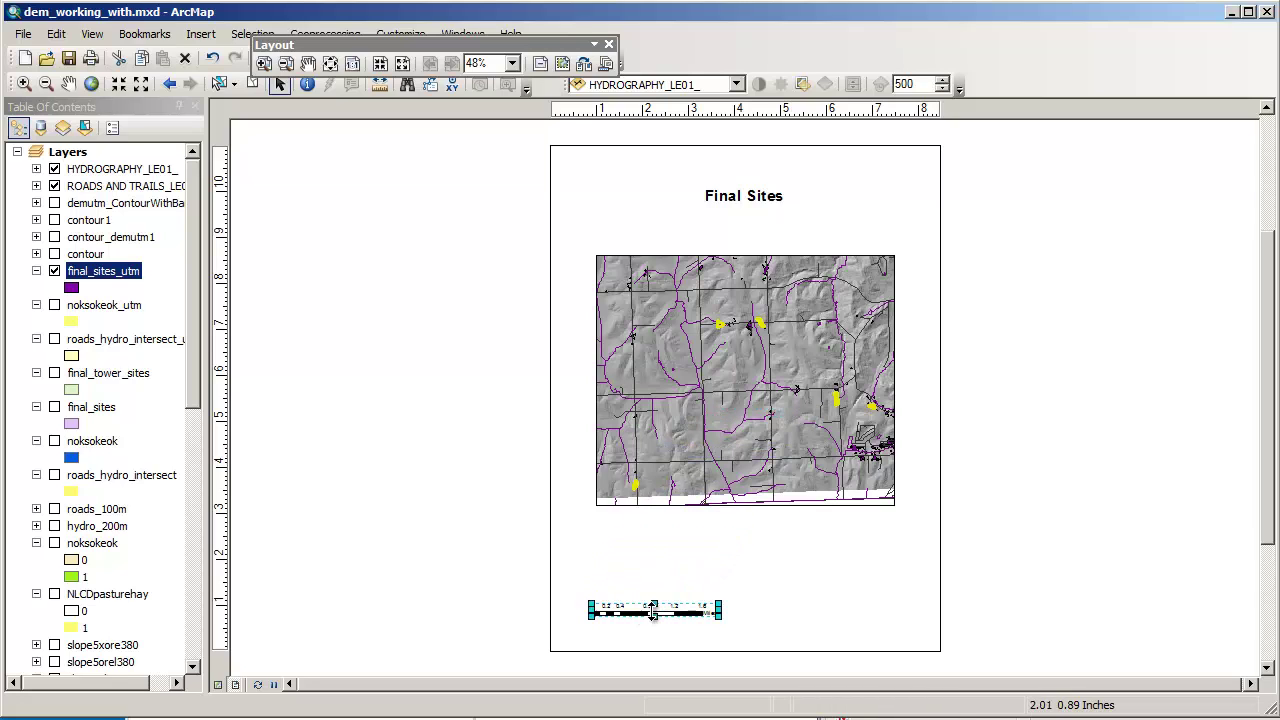
Move the map frame lower on the page and return to Data View
{"action": "left_click", "coordinate": [751, 392]}
{"action": "left_click_drag", "start_coordinate": [751, 392], "coordinate": [757, 478]}
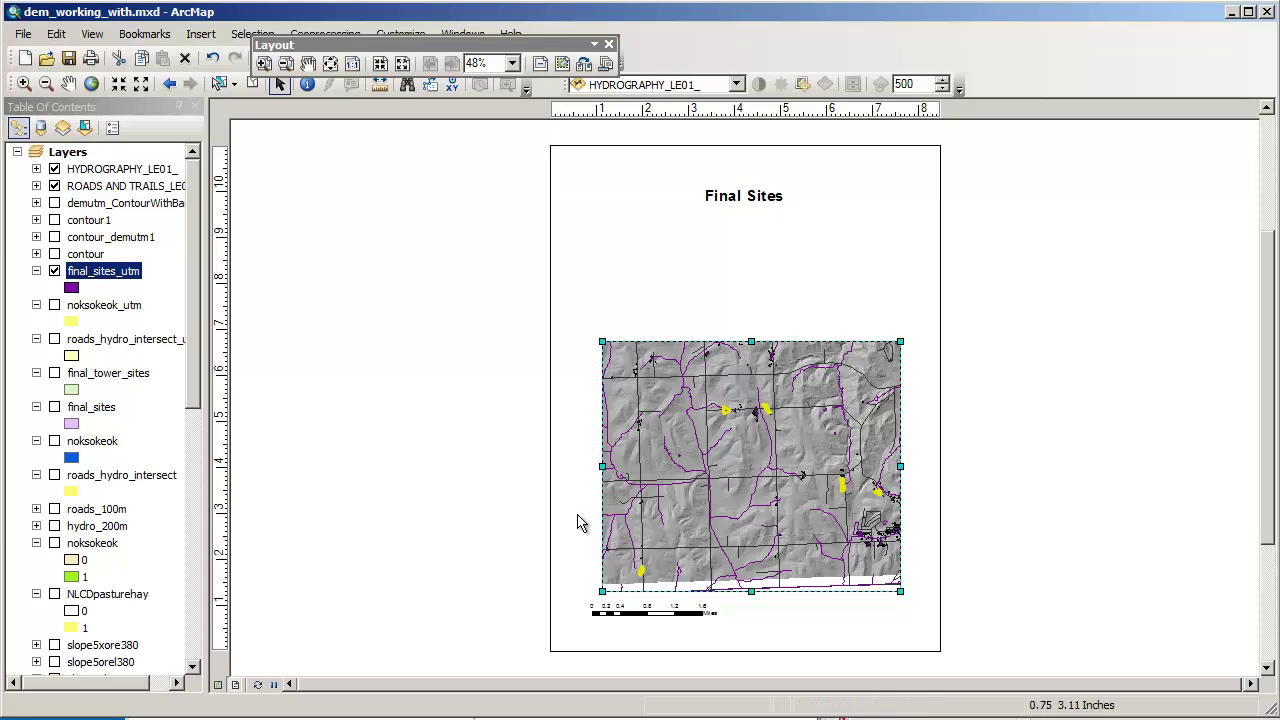
{"action": "left_click", "coordinate": [218, 686]}
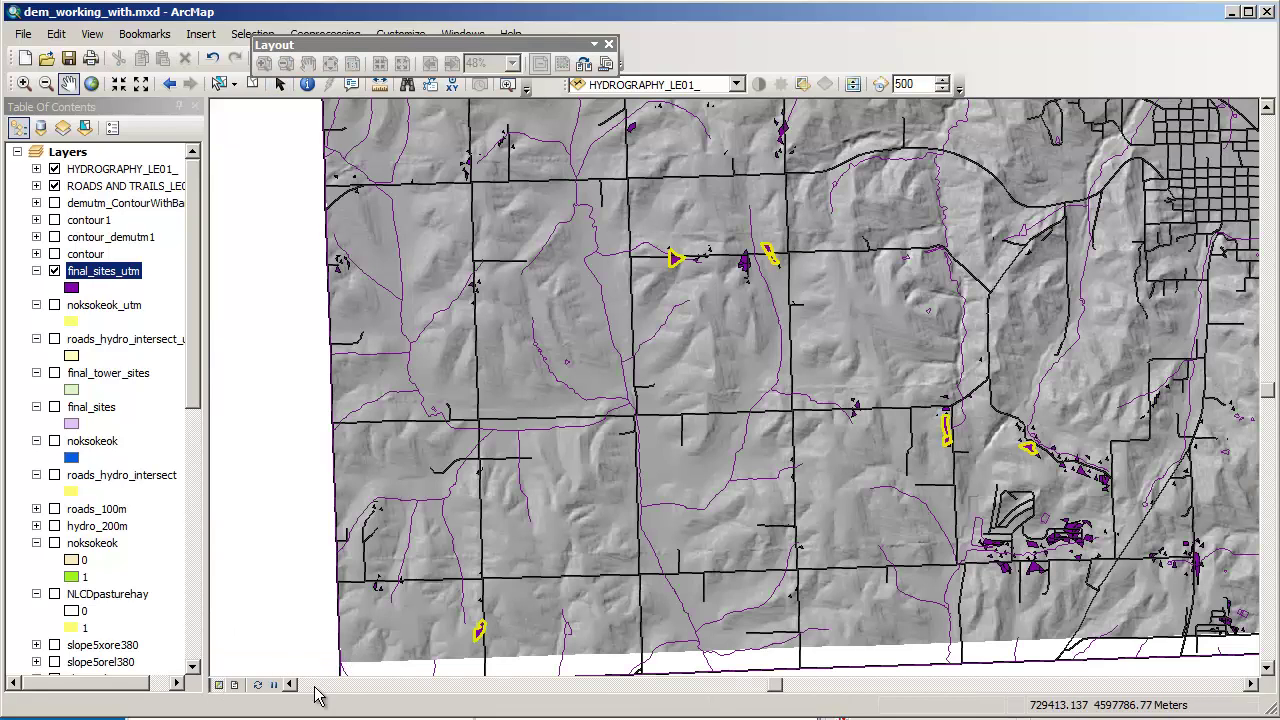
Back in Layout View, add 'Location of Fire Towers / Loess Hills / Blair, Nebraska' under the title
{"action": "left_click", "coordinate": [236, 685]}
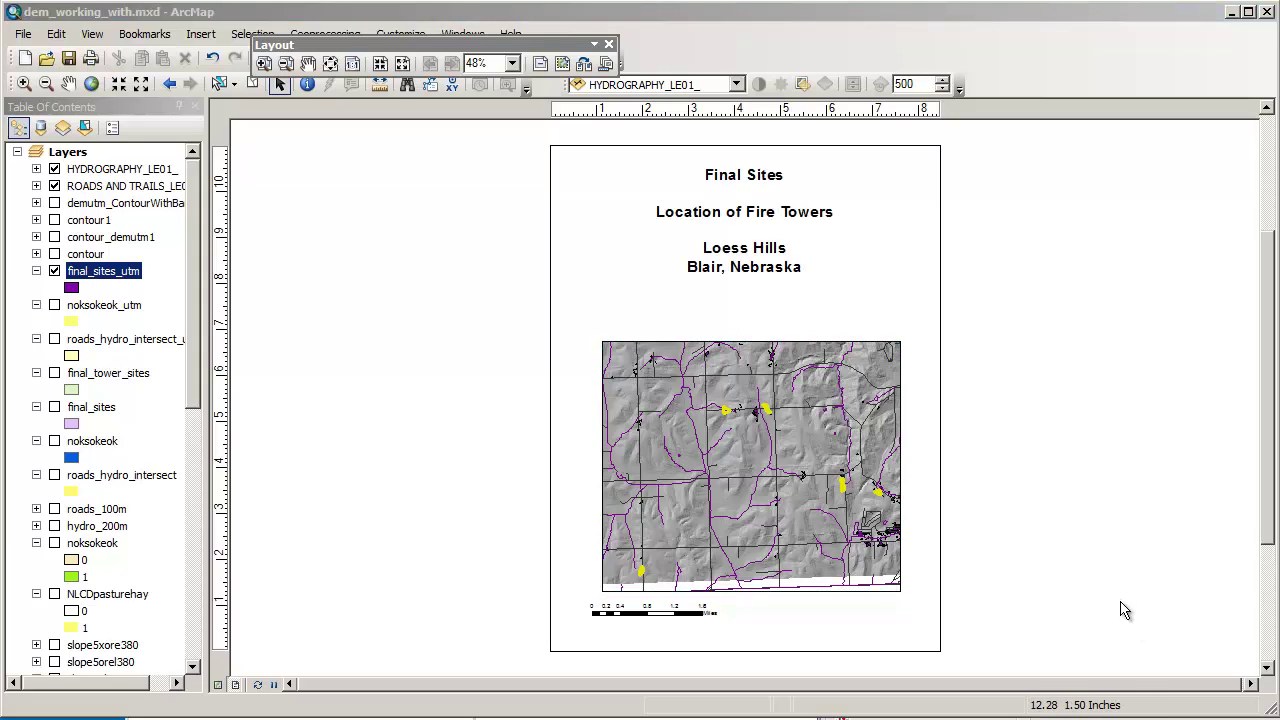
{"action": "left_click", "coordinate": [198, 36]}
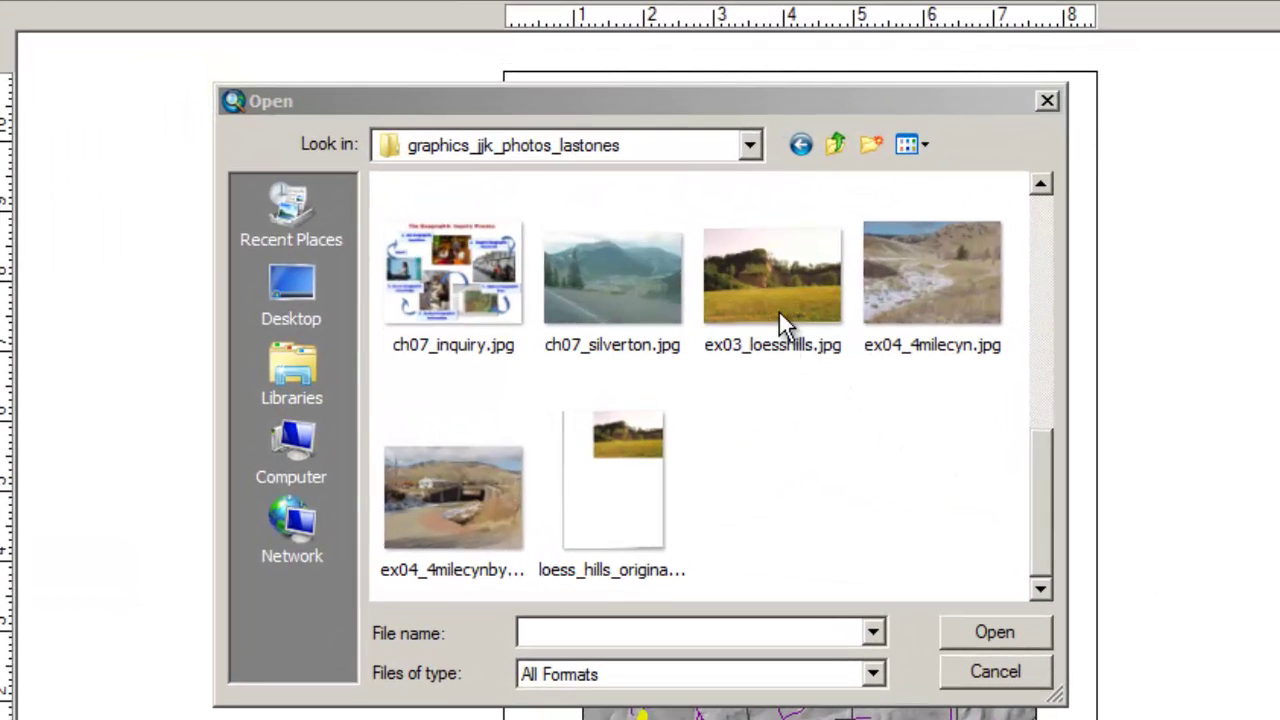
Insert ex03_loesshills.jpg, shrink it proportionally and place it at the page's upper right
{"action": "left_click", "coordinate": [779, 304]}
{"action": "left_click", "coordinate": [1005, 630]}
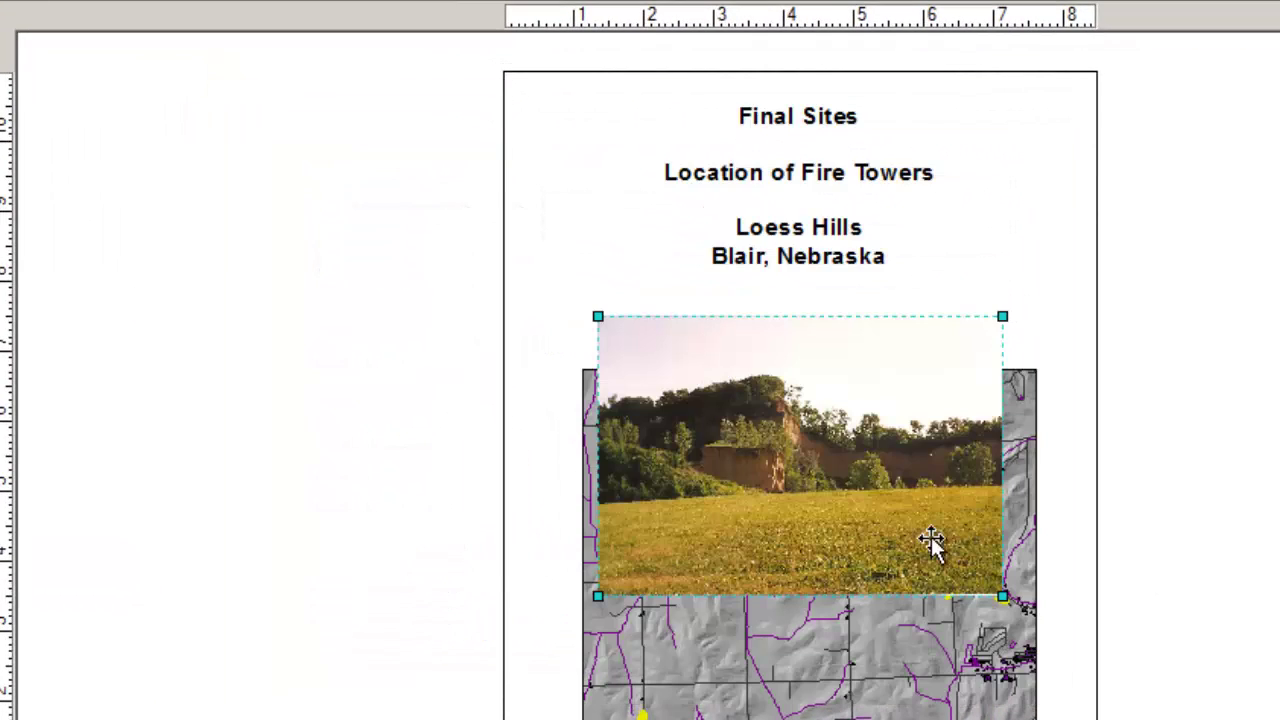
{"action": "left_click_drag", "start_coordinate": [1002, 318], "coordinate": [824, 458]}
{"action": "left_click_drag", "start_coordinate": [755, 513], "coordinate": [977, 259]}
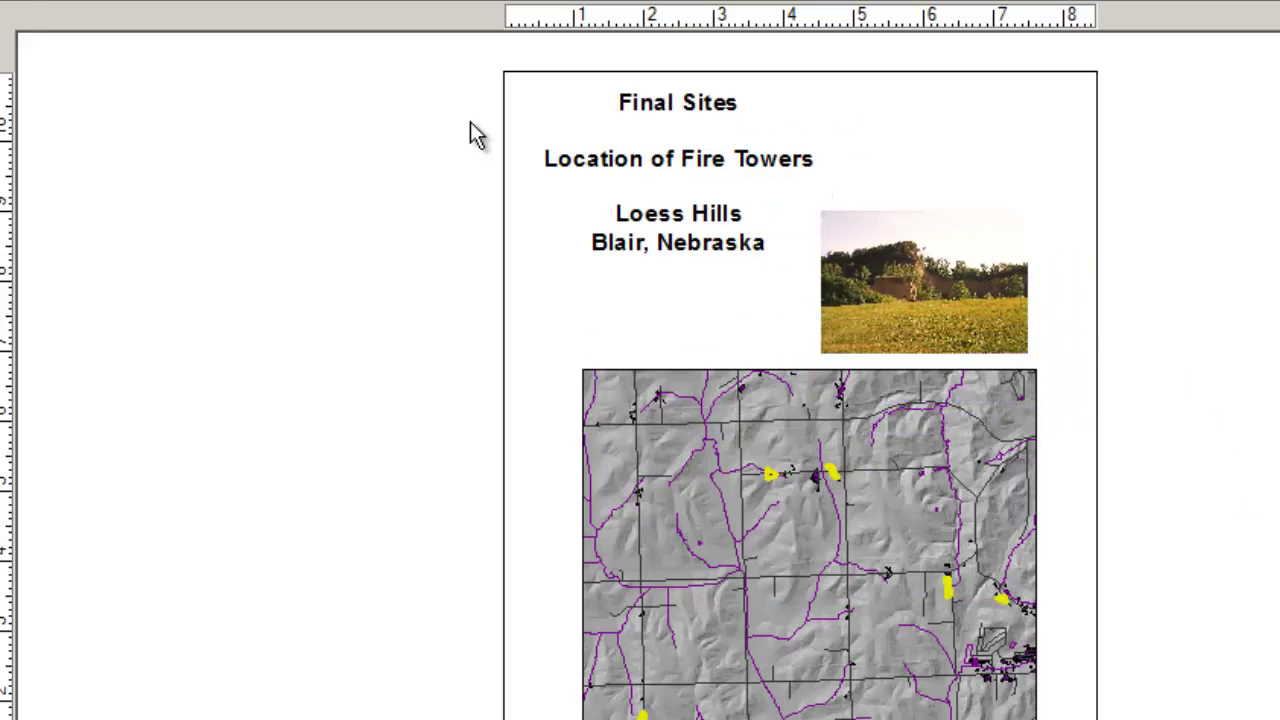
{"action": "key", "text": "alt+i"}
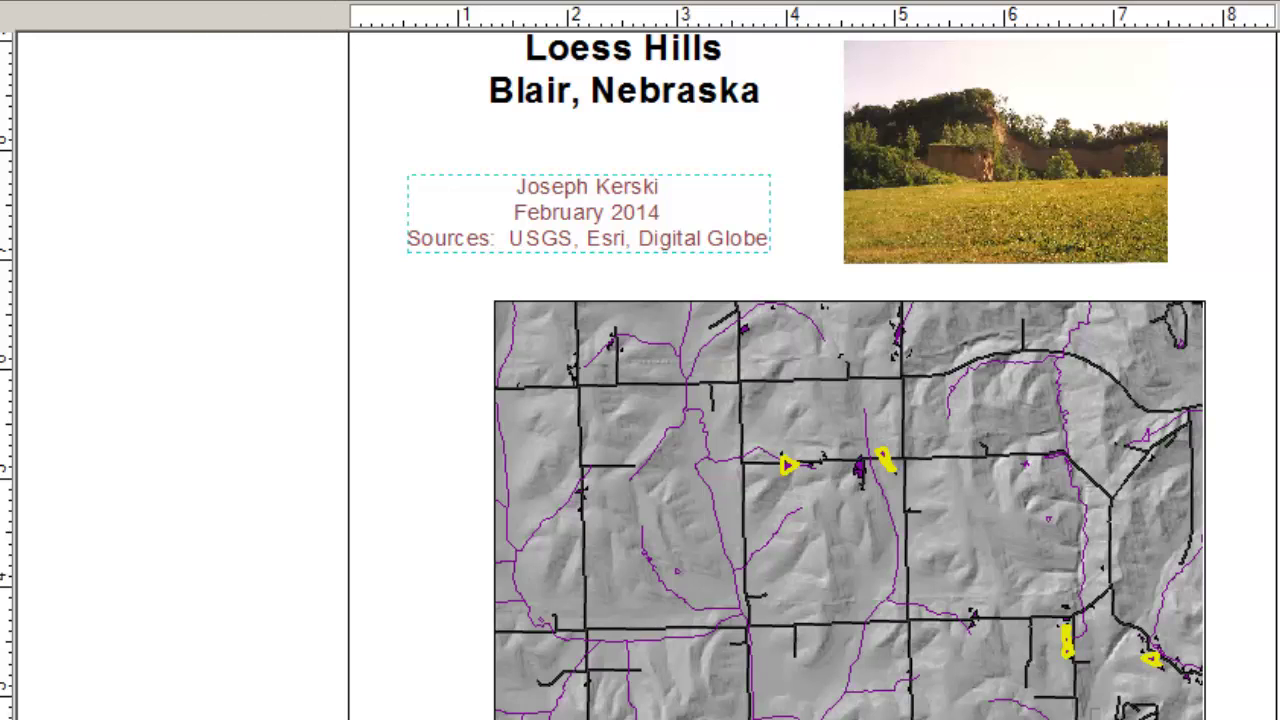
Zoom the layout out until the whole page and the off-page scale bar are visible
{"action": "scroll", "coordinate": [803, 454], "scroll_direction": "up", "scroll_amount": 2}
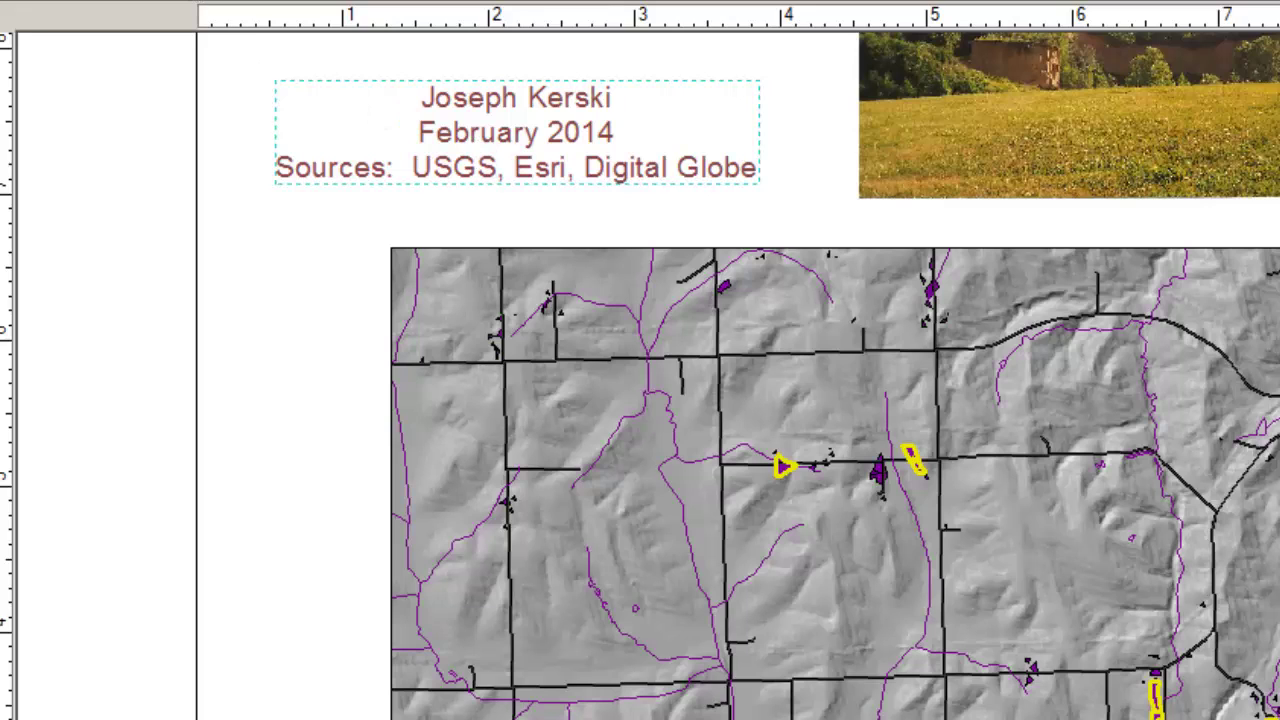
{"action": "left_click", "coordinate": [566, 266]}
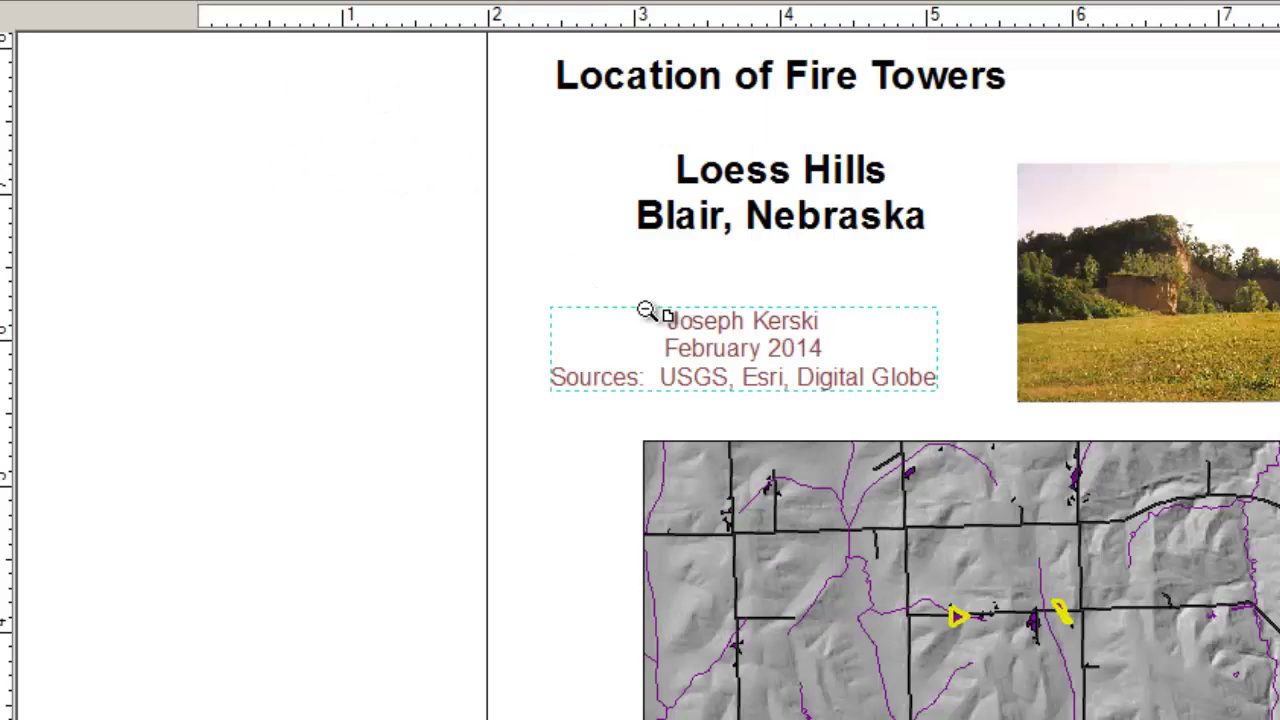
{"action": "left_click", "coordinate": [651, 309]}
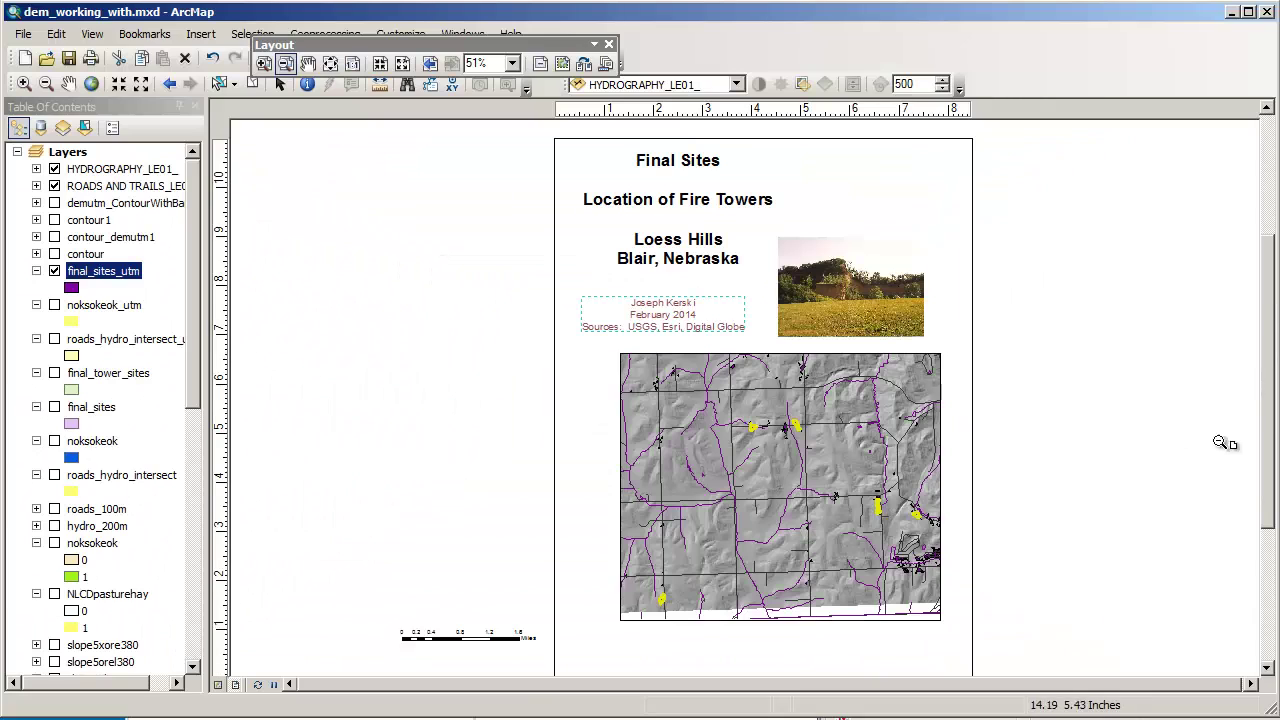
{"action": "left_click", "coordinate": [489, 641]}
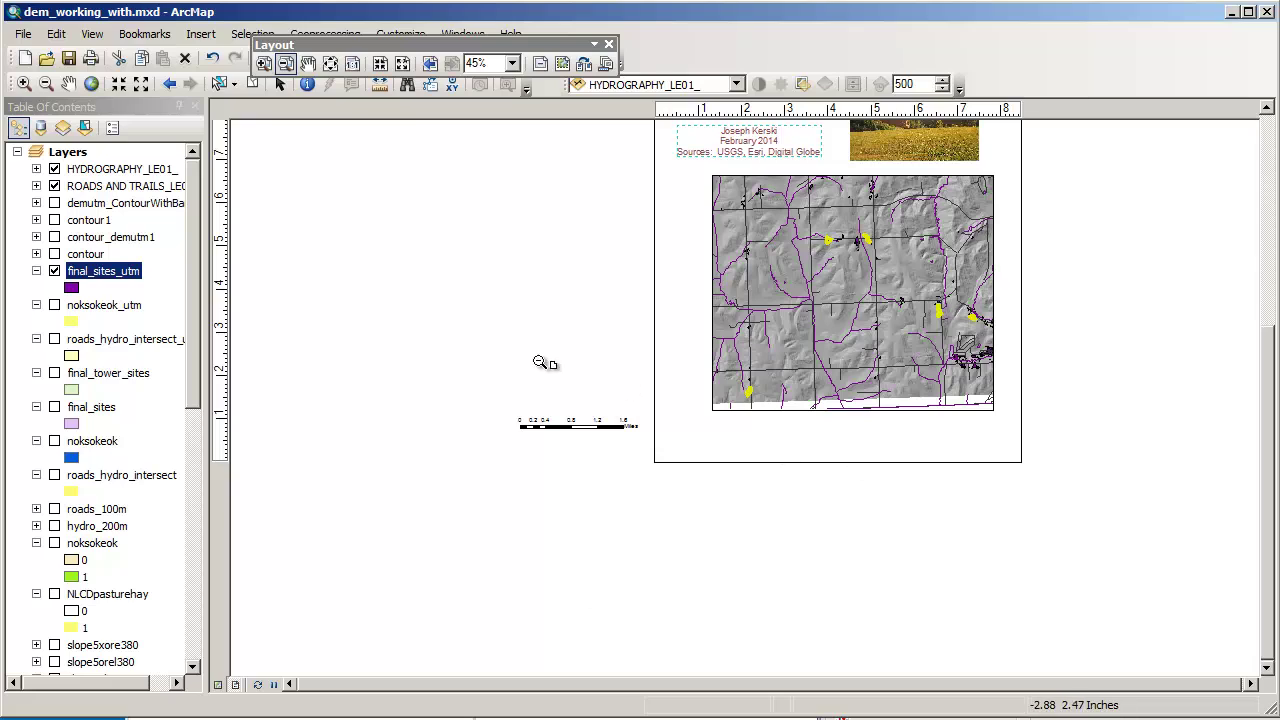
Move the scale bar beneath the map frame and stretch it to read 2 Miles
{"action": "left_click", "coordinate": [279, 86]}
{"action": "left_click", "coordinate": [547, 424]}
{"action": "left_click_drag", "start_coordinate": [547, 424], "coordinate": [748, 437]}
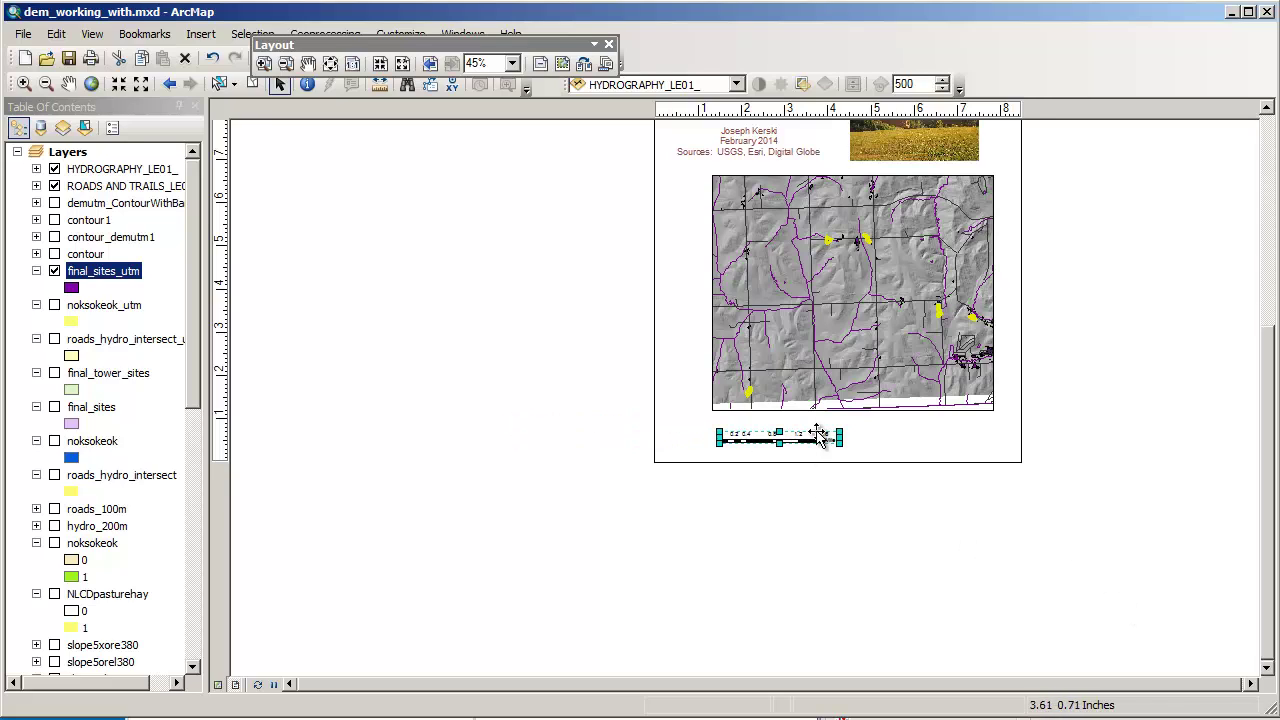
{"action": "left_click_drag", "start_coordinate": [839, 437], "coordinate": [875, 437]}
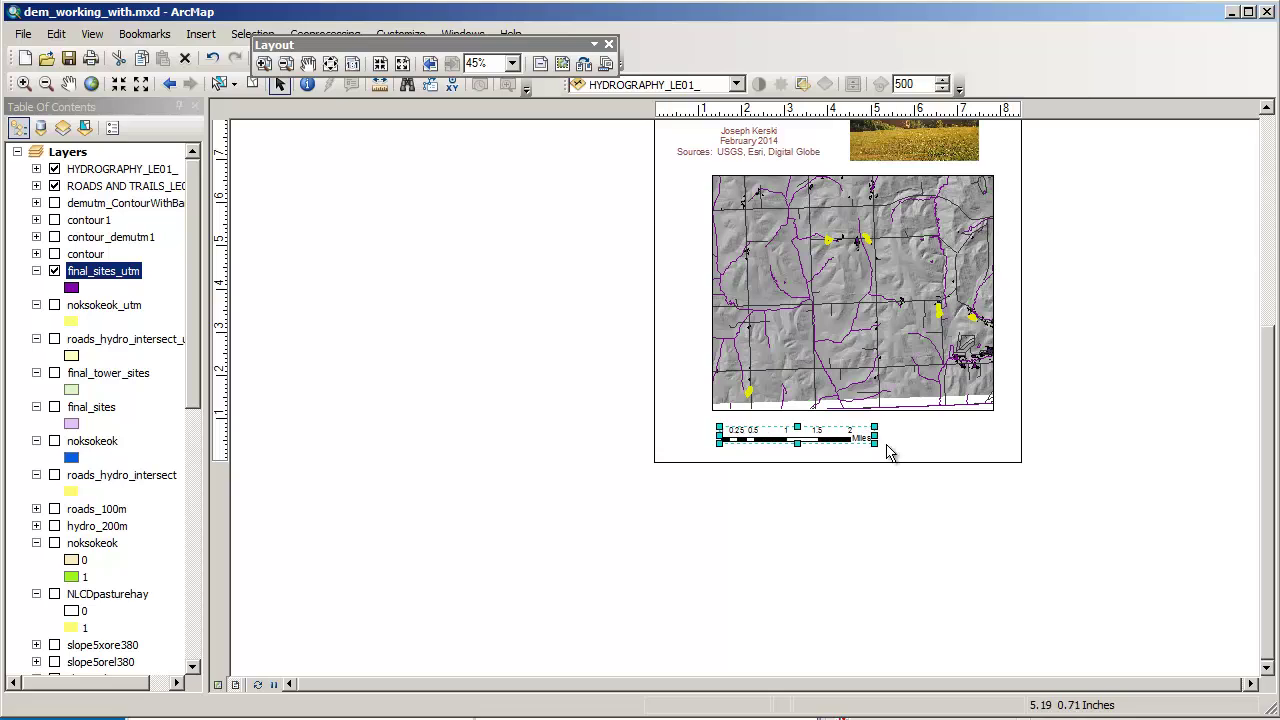
{"action": "left_click", "coordinate": [930, 505]}
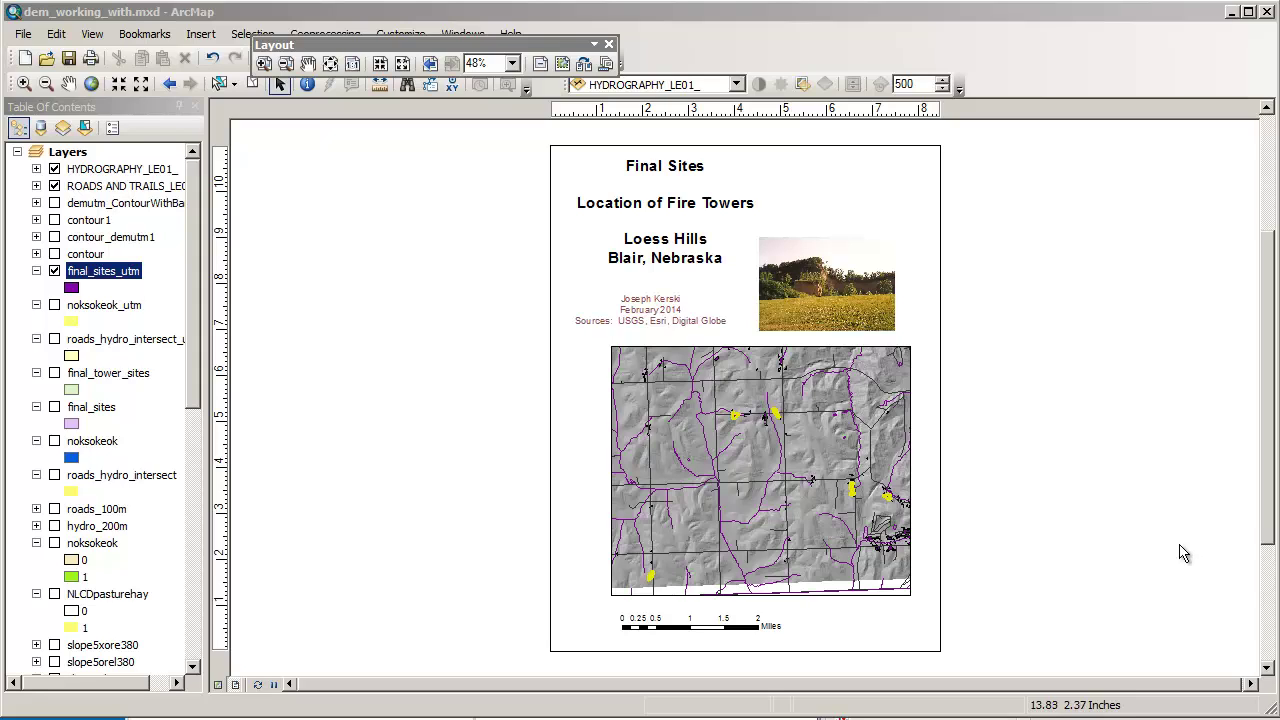
Insert a legend for all layers with a 2.0 Point border around its frame
{"action": "left_click", "coordinate": [201, 33]}
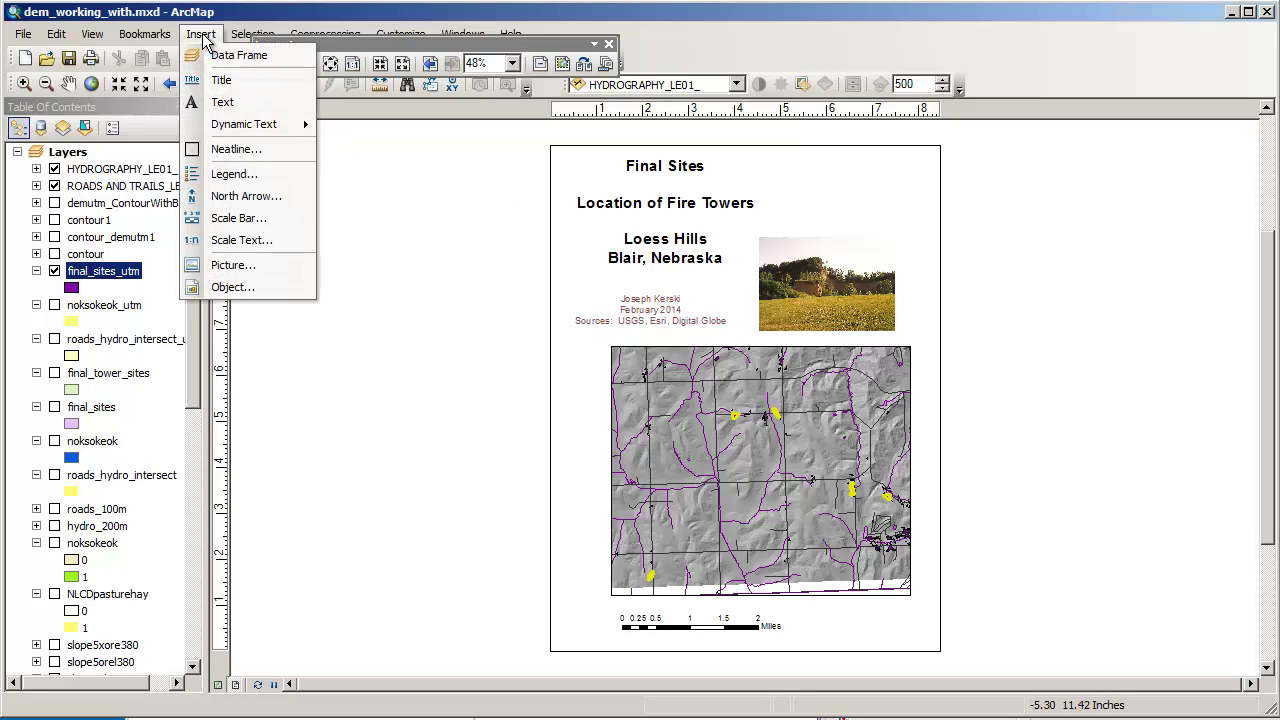
{"action": "left_click", "coordinate": [235, 176]}
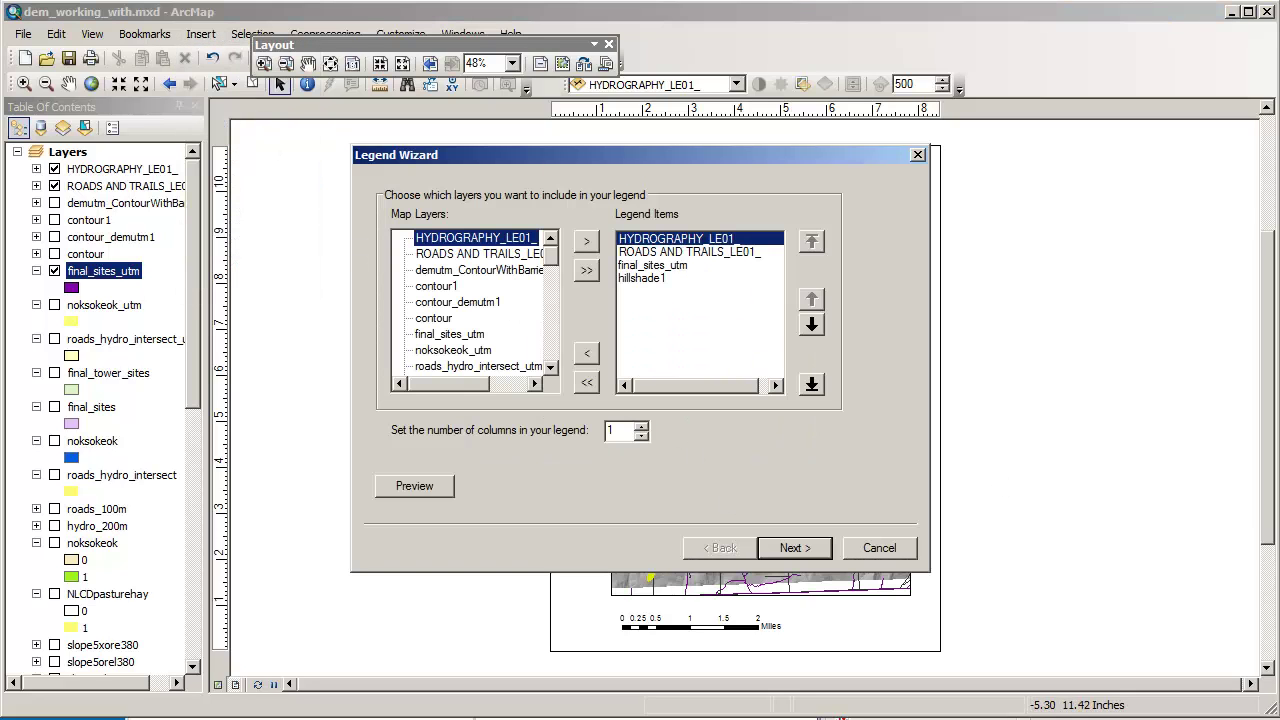
{"action": "left_click", "coordinate": [795, 547]}
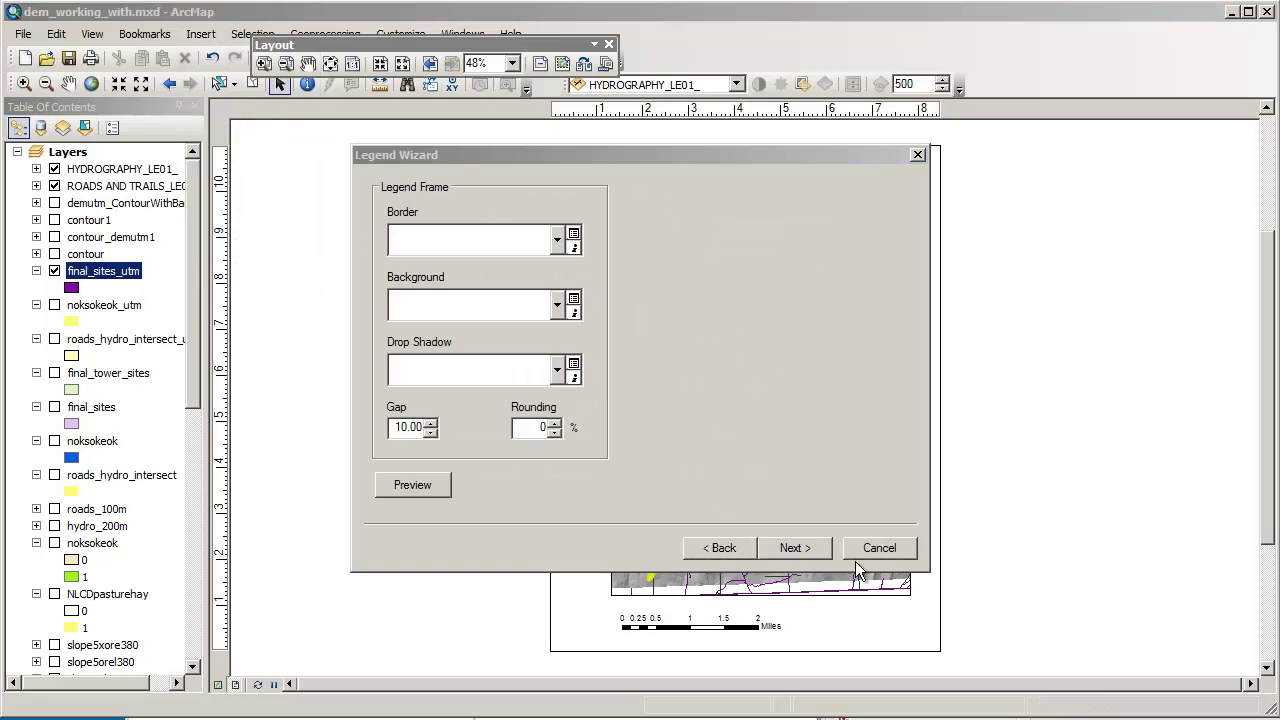
{"action": "left_click", "coordinate": [557, 238]}
{"action": "left_click", "coordinate": [478, 358]}
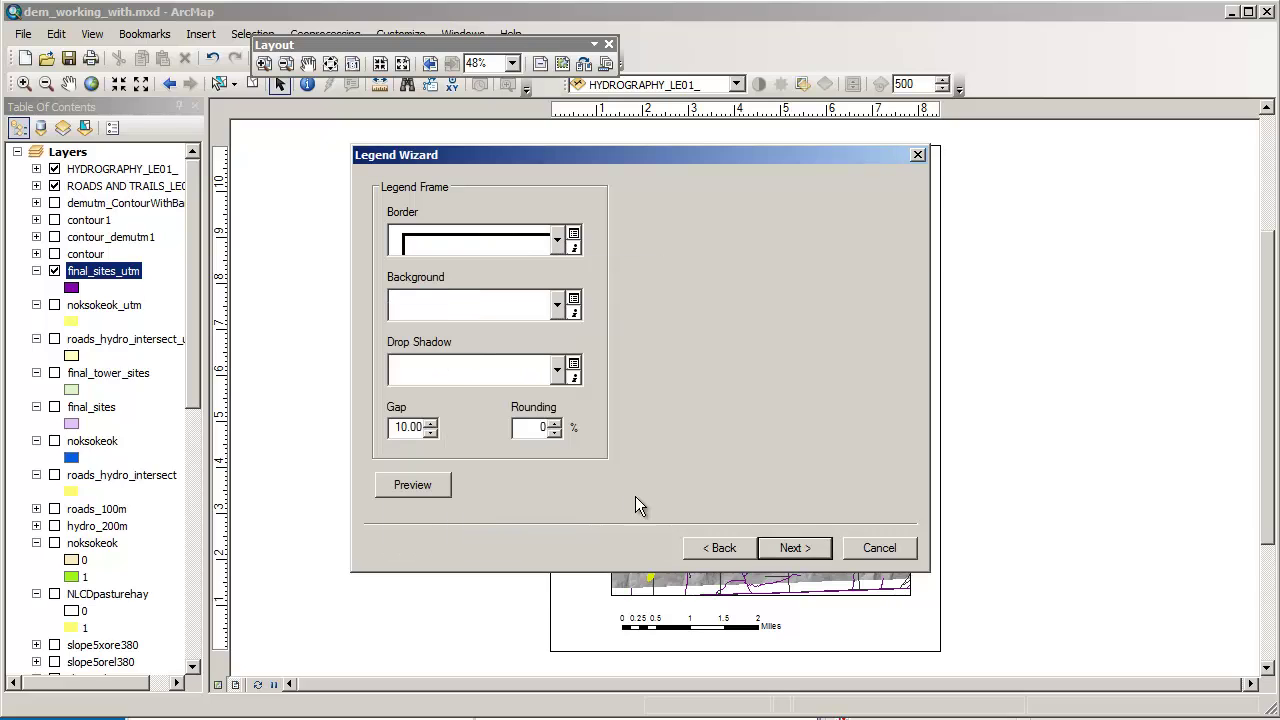
{"action": "left_click", "coordinate": [806, 550]}
{"action": "left_click", "coordinate": [801, 550]}
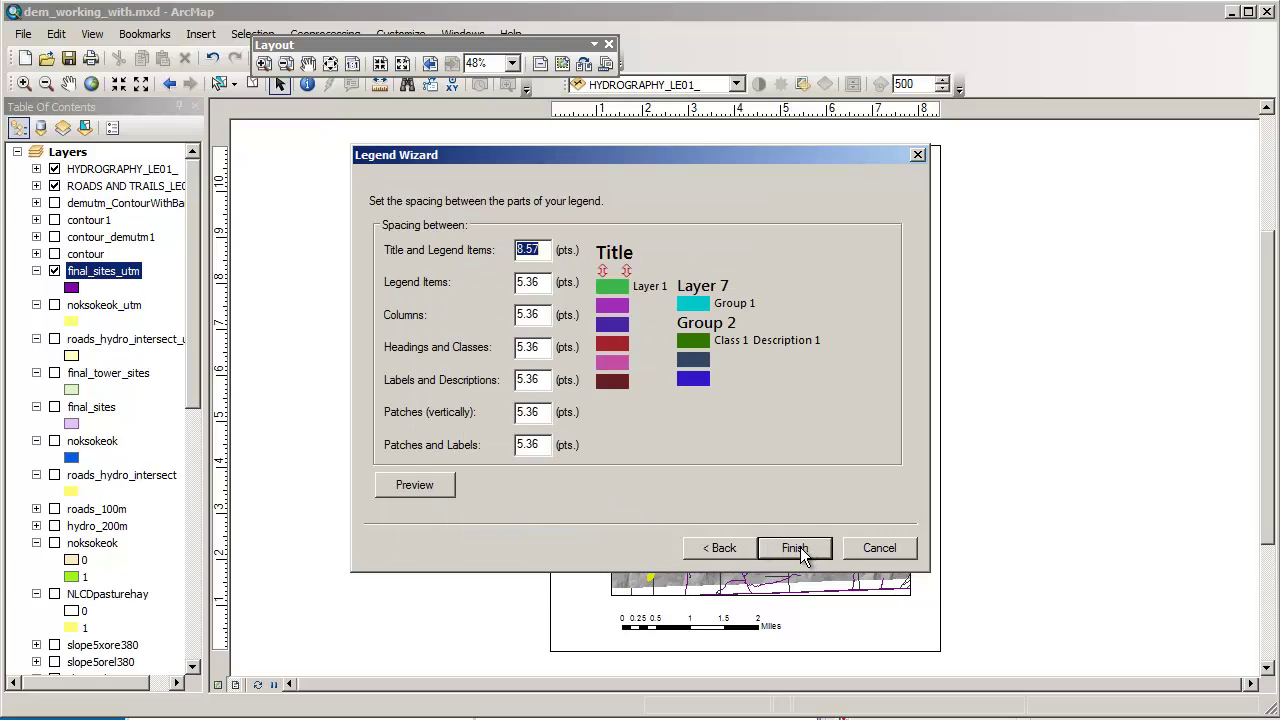
{"action": "left_click", "coordinate": [797, 550]}
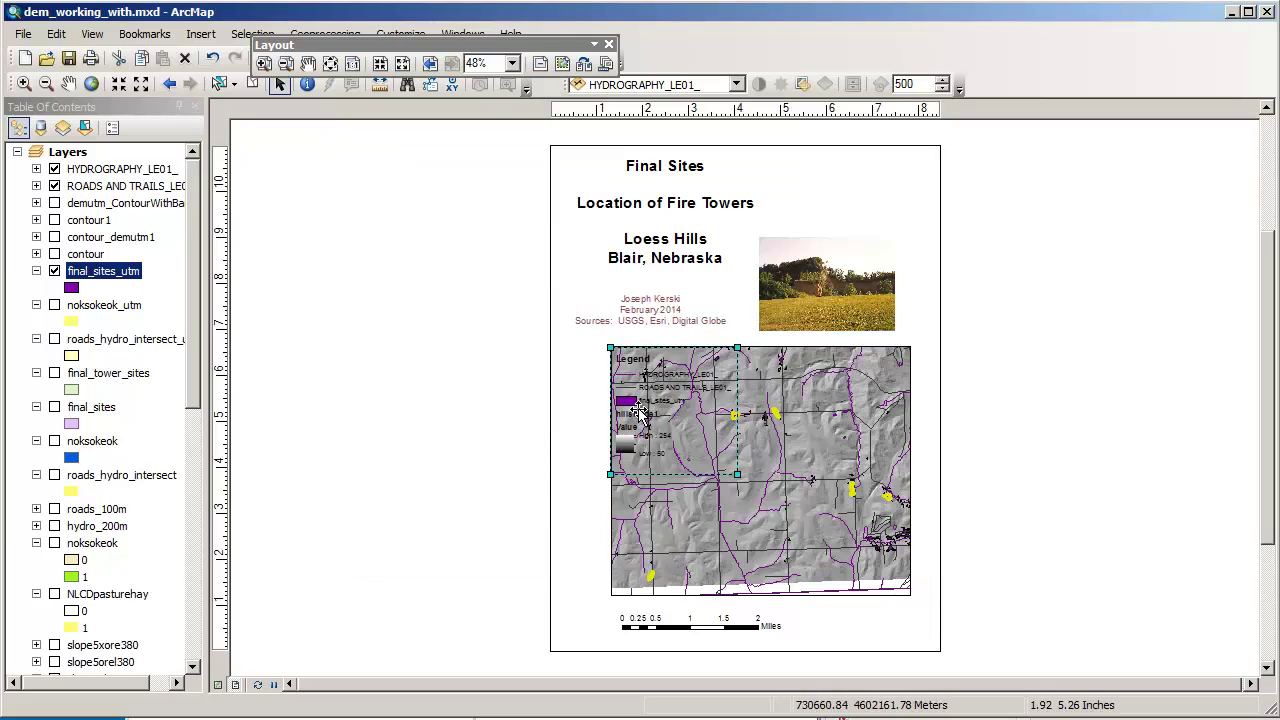
Nudge the map frame, raise the photo to the upper right, and place the legend below it
{"action": "left_click_drag", "start_coordinate": [641, 410], "coordinate": [631, 405]}
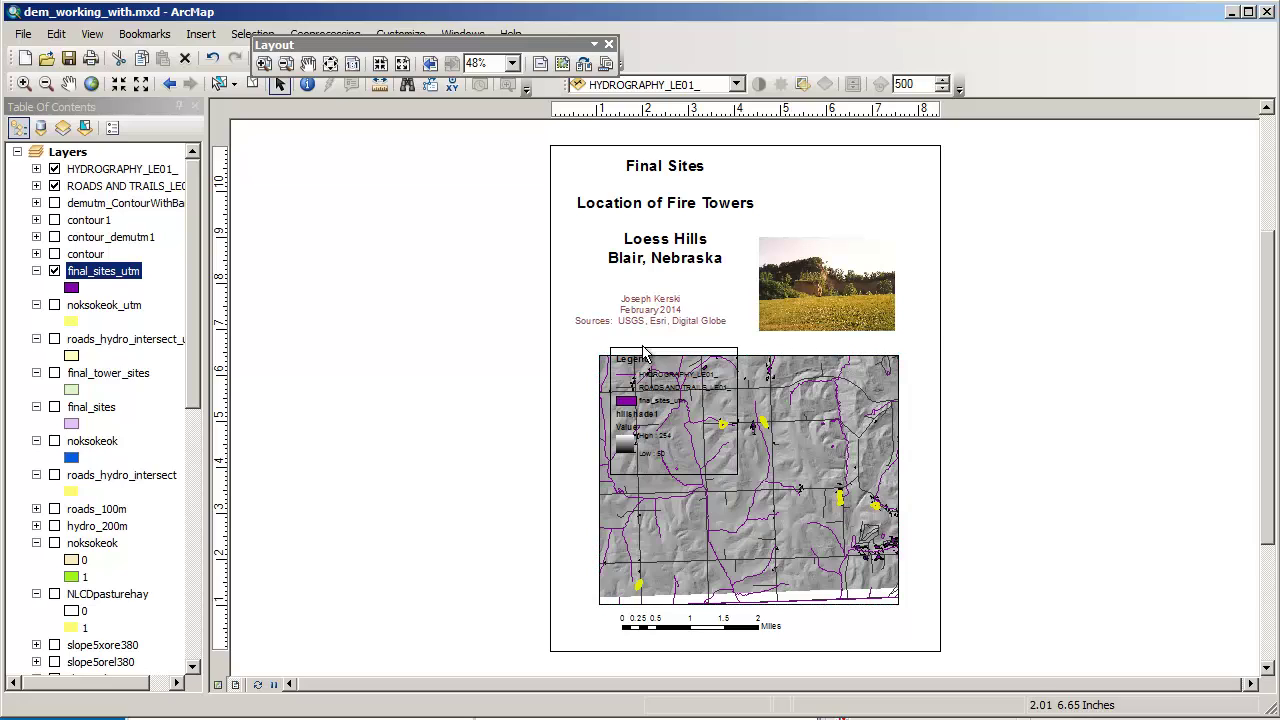
{"action": "left_click_drag", "start_coordinate": [646, 358], "coordinate": [666, 224]}
{"action": "double_click", "coordinate": [808, 280]}
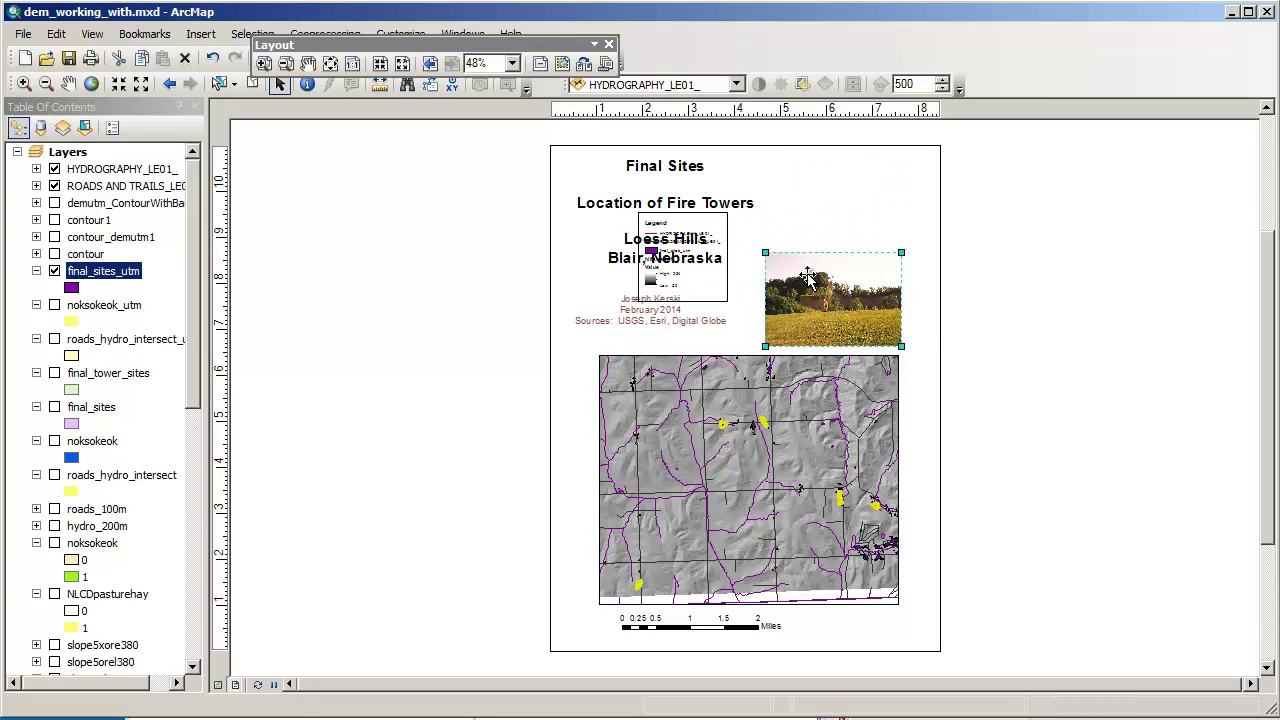
{"action": "left_click", "coordinate": [837, 127]}
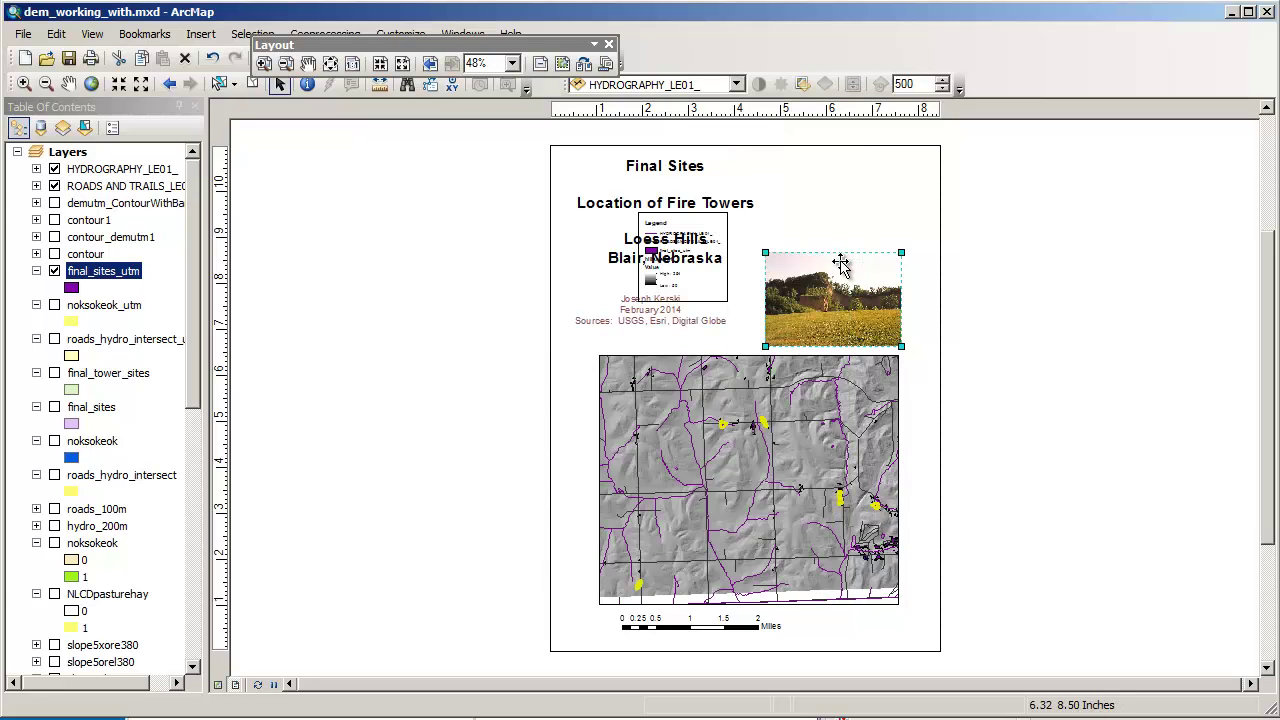
{"action": "left_click_drag", "start_coordinate": [846, 213], "coordinate": [847, 166]}
{"action": "left_click_drag", "start_coordinate": [726, 296], "coordinate": [894, 344]}
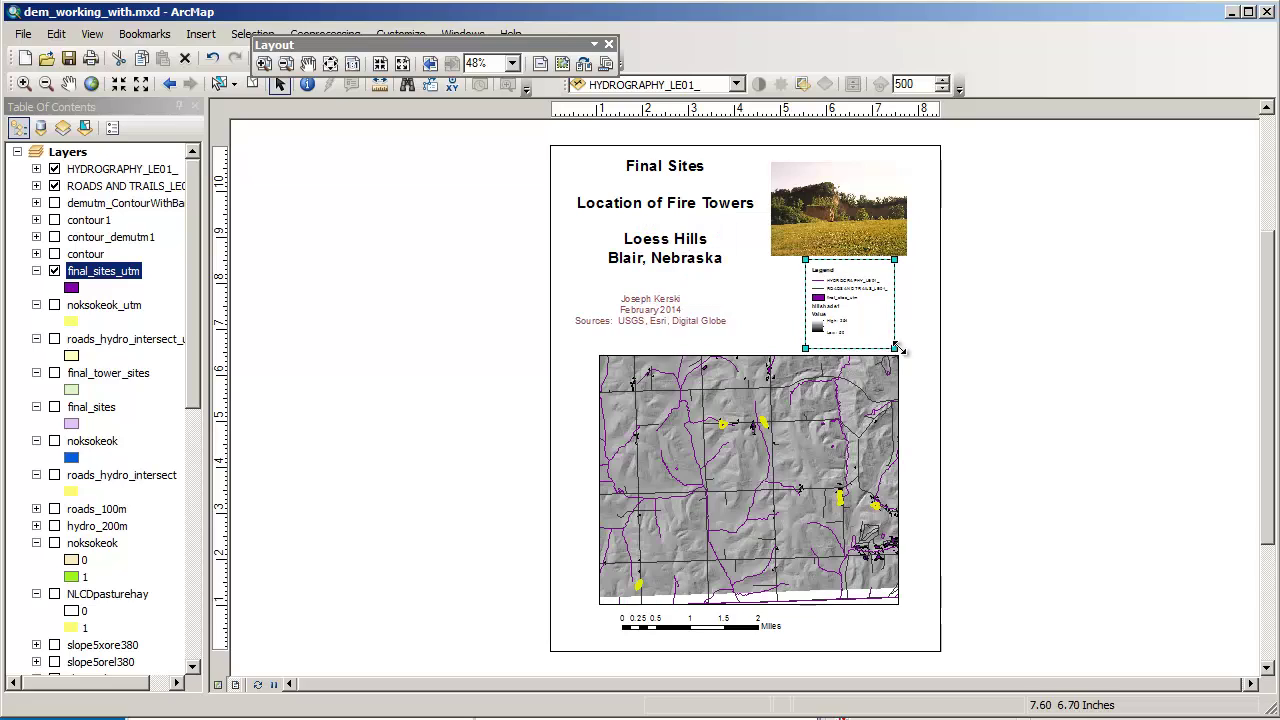
{"action": "left_click", "coordinate": [985, 333]}
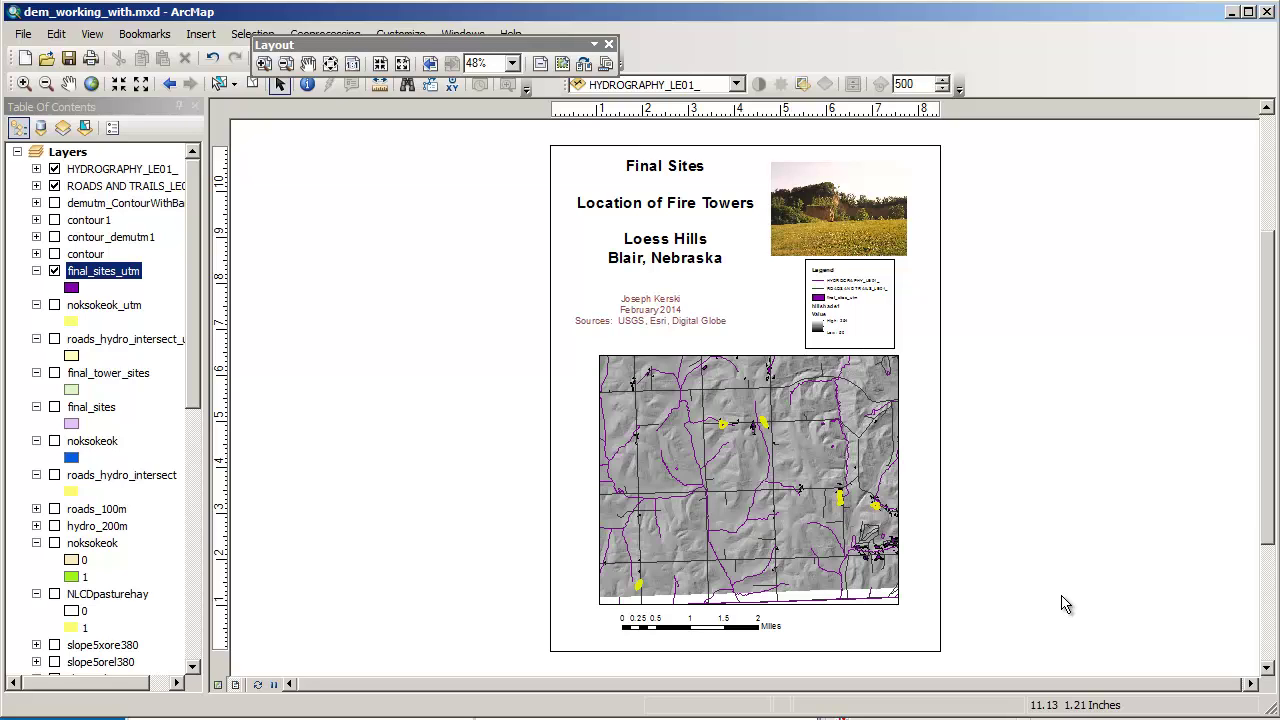
{"action": "left_click", "coordinate": [219, 685]}
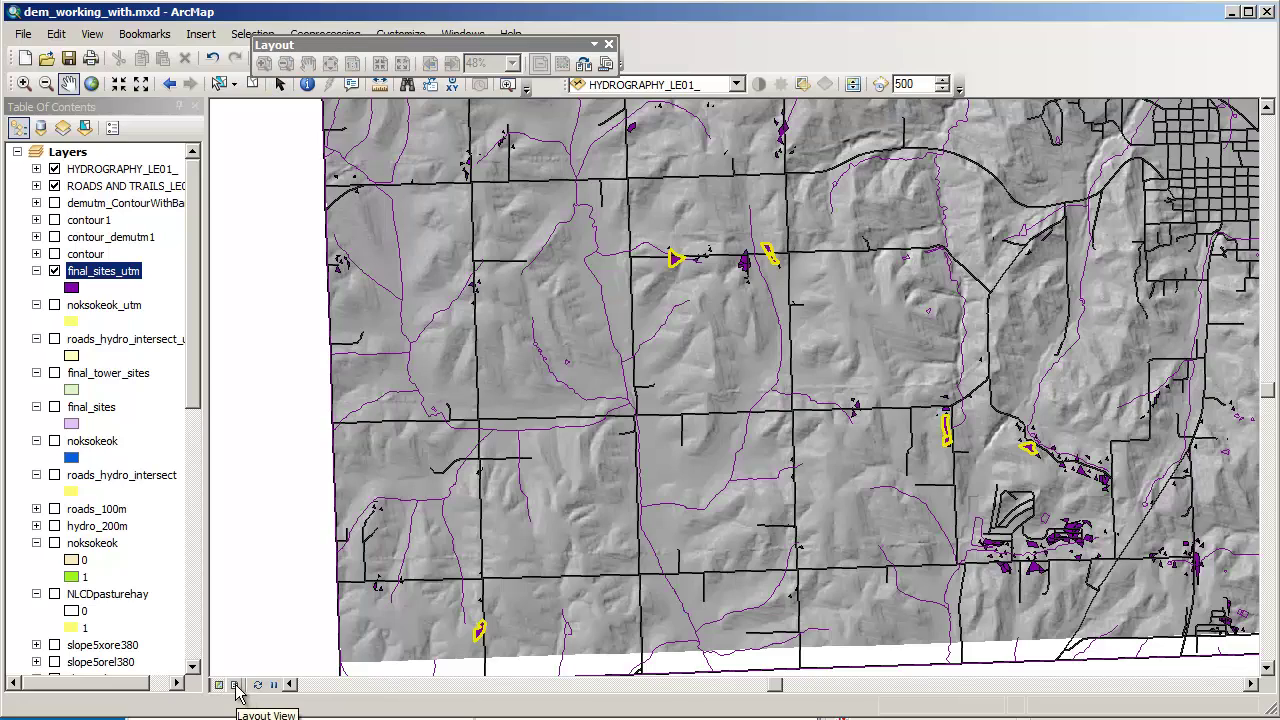
{"action": "left_click", "coordinate": [234, 685]}
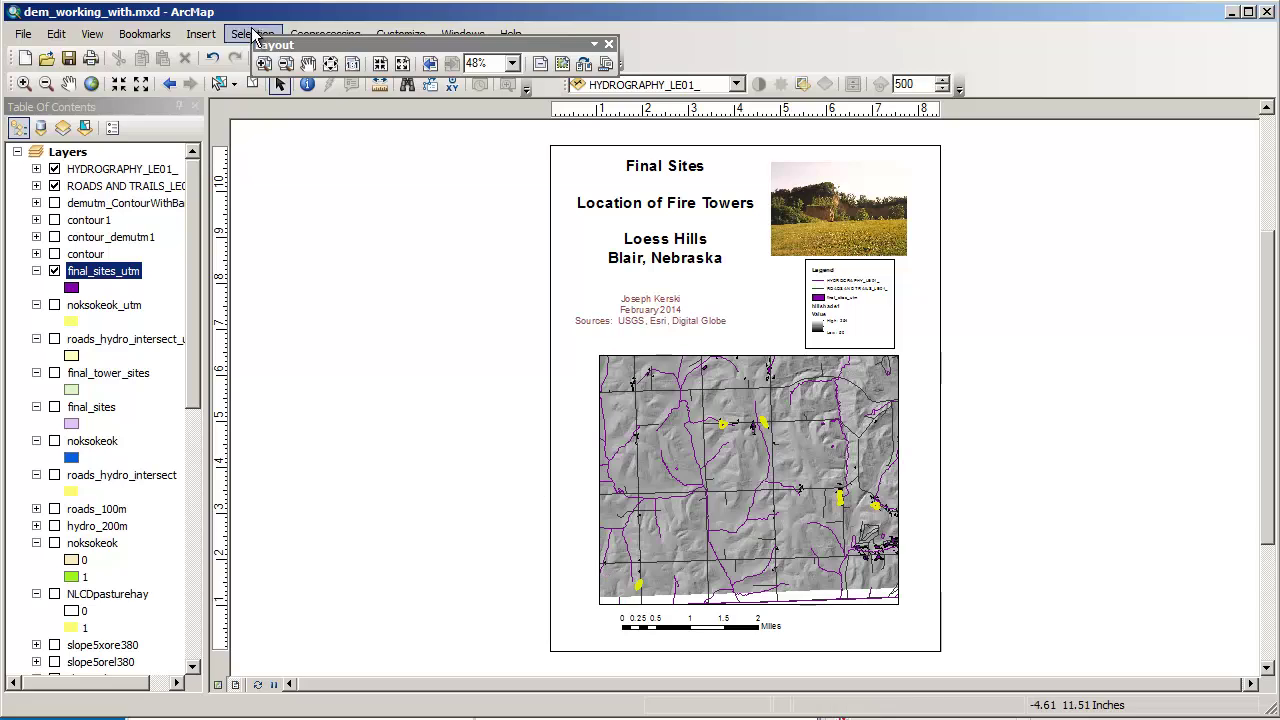
Move the Layout toolbar left of the page, reopening it via Customize > Toolbars after it closes
{"action": "left_click_drag", "start_coordinate": [321, 46], "coordinate": [316, 164]}
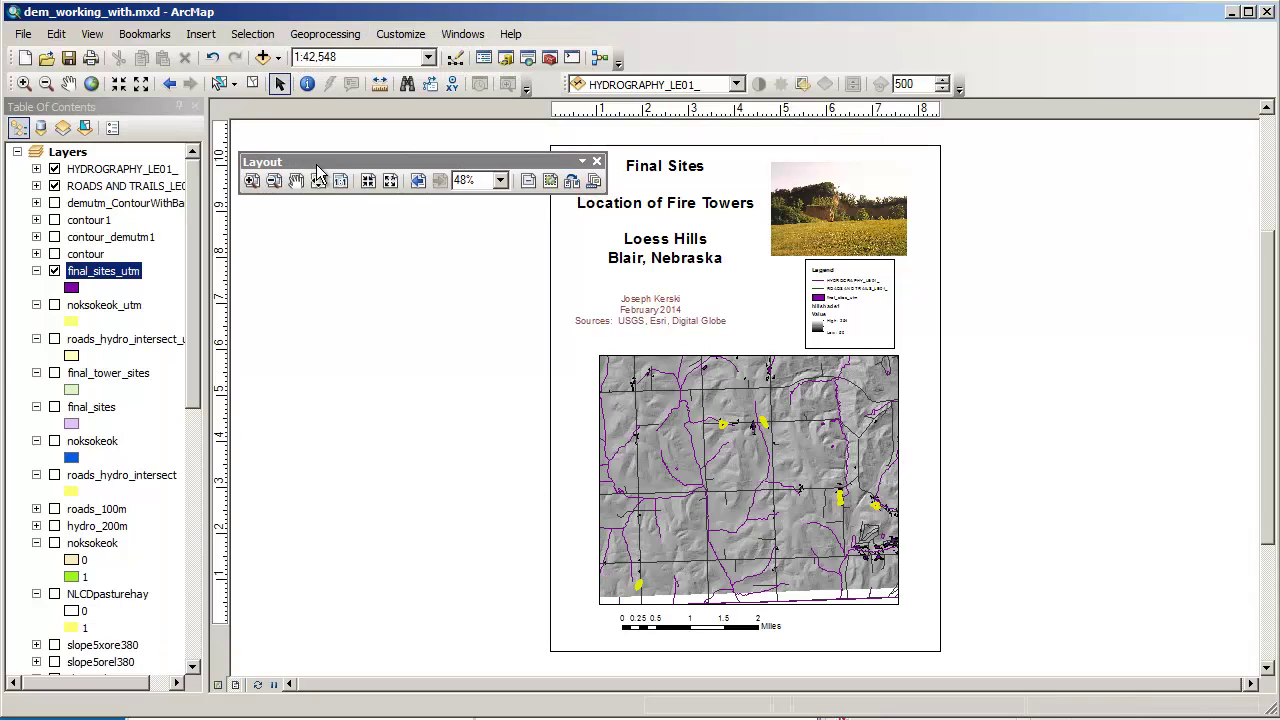
{"action": "left_click", "coordinate": [597, 161]}
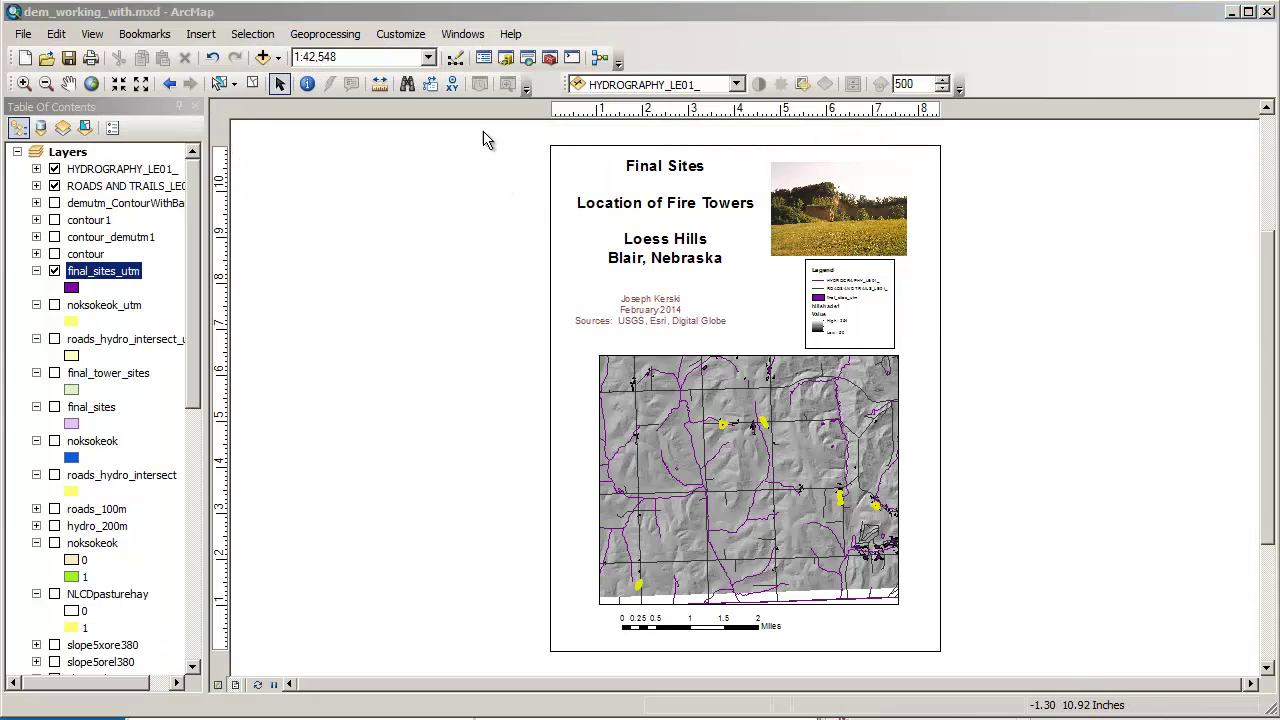
{"action": "left_click", "coordinate": [417, 34]}
{"action": "left_click", "coordinate": [570, 480]}
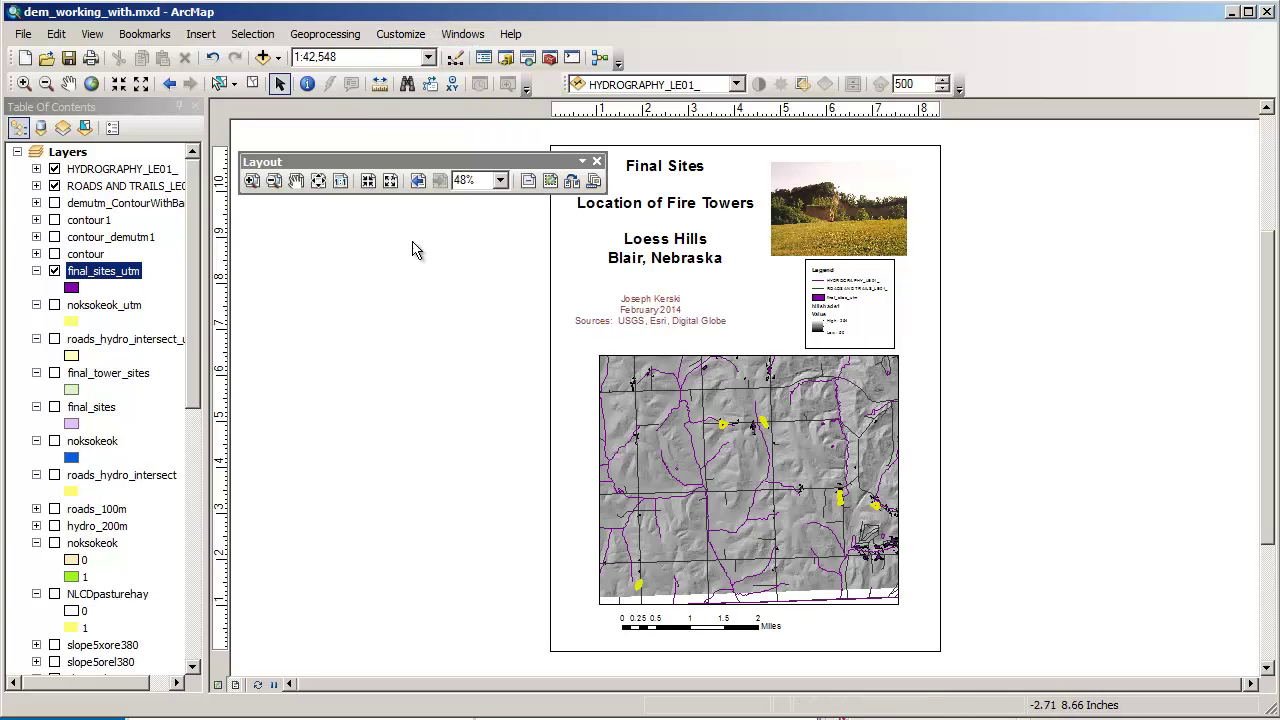
{"action": "left_click_drag", "start_coordinate": [362, 158], "coordinate": [367, 140]}
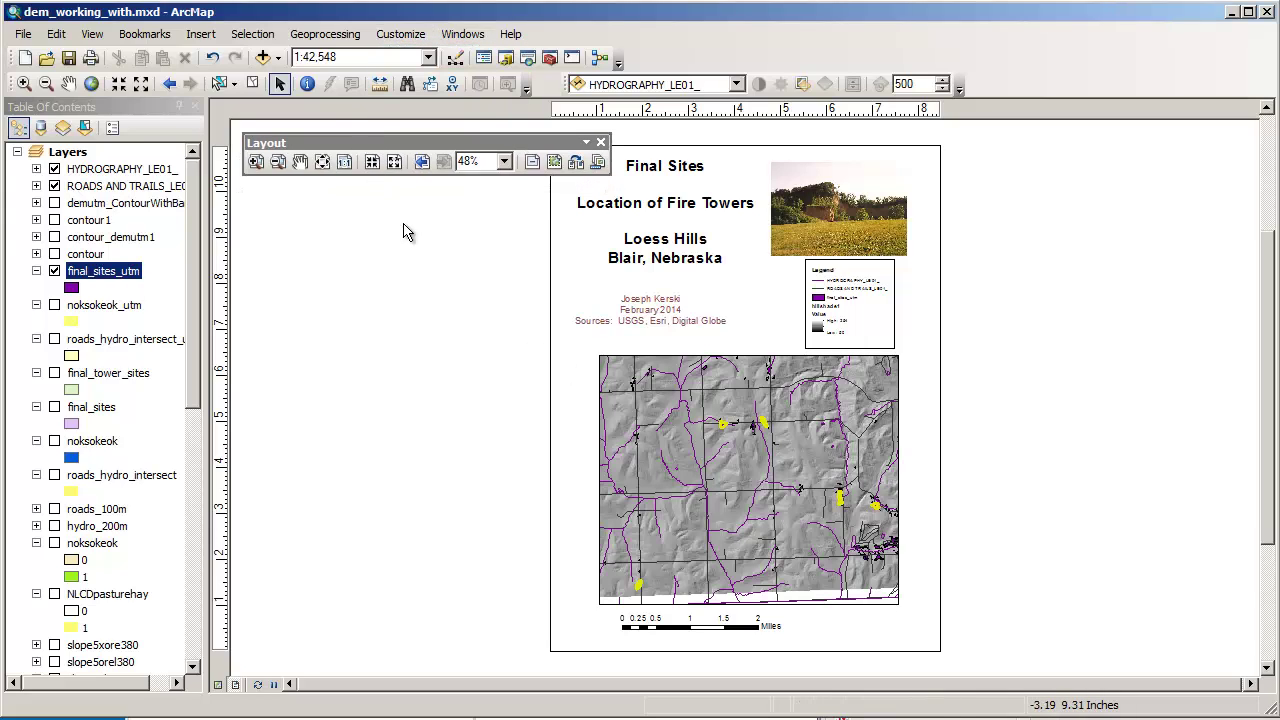